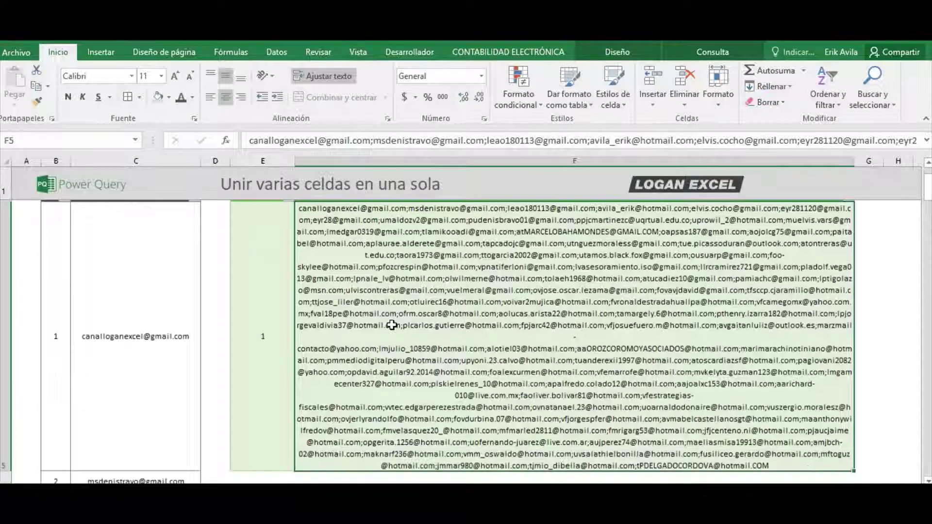
Inspect the Correo list and joined result in F5, and open its query in Power Query Editor
scroll(392, 323, "down", 3)
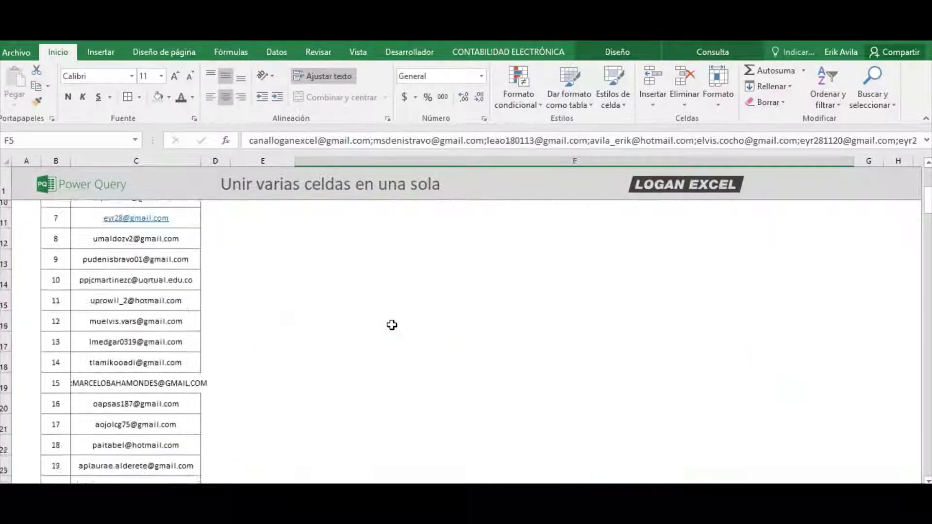
scroll(392, 325, "down", 1)
scroll(392, 325, "up", 3)
scroll(393, 325, "up", 1)
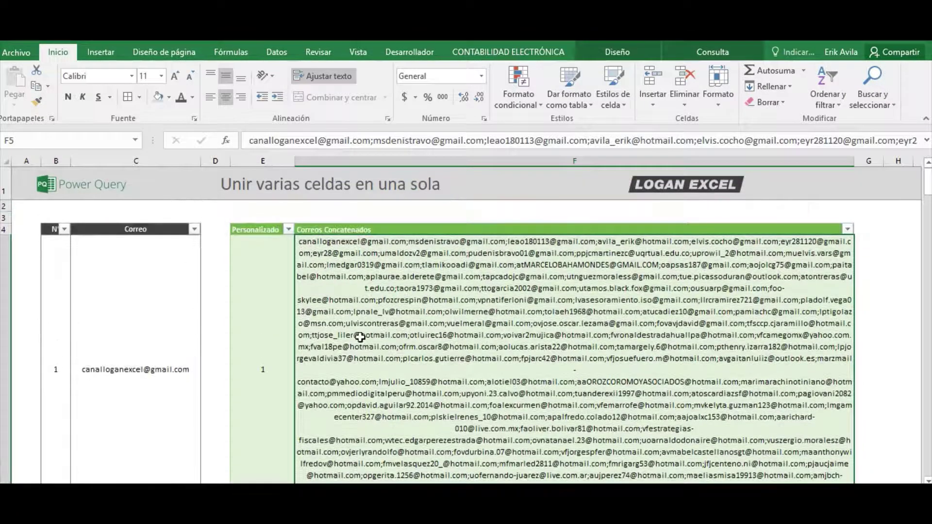
left_click(229, 287)
left_click(189, 343)
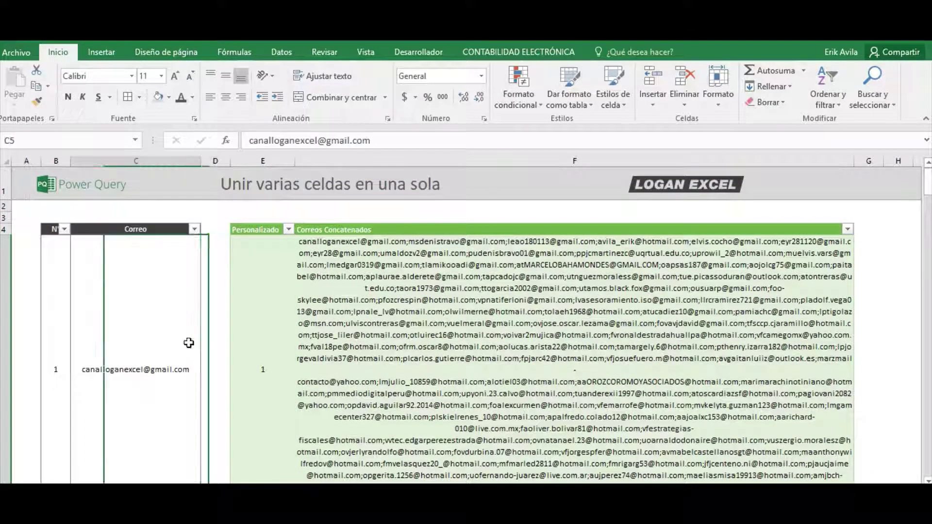
left_click(344, 340)
left_click(709, 52)
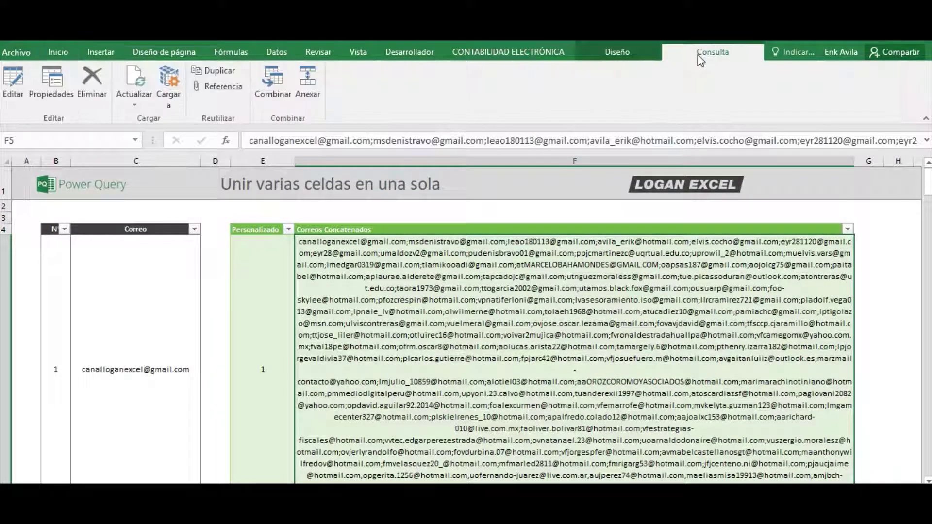
left_click(13, 82)
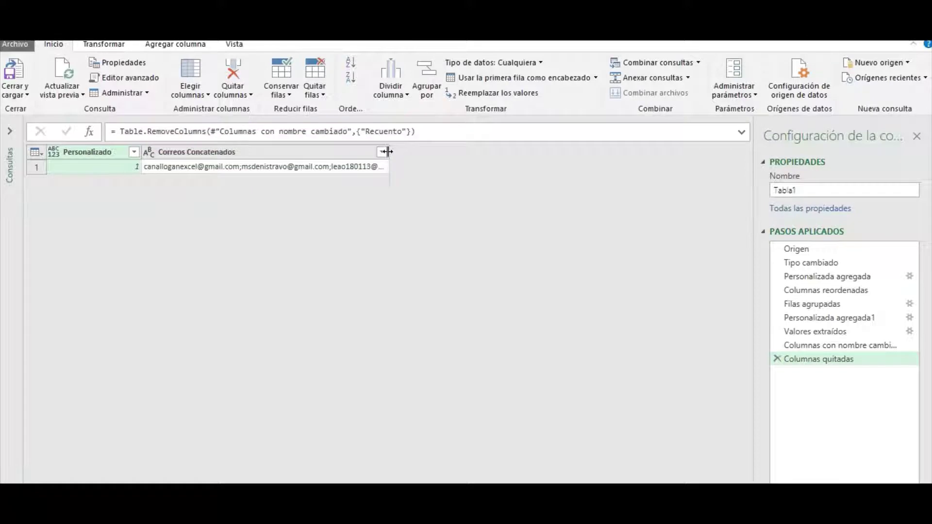
Widen Correos Concatenados to preview the full joined text, and add a Personalizado column of 1s
left_click_drag(389, 151, 574, 172)
left_click(452, 167)
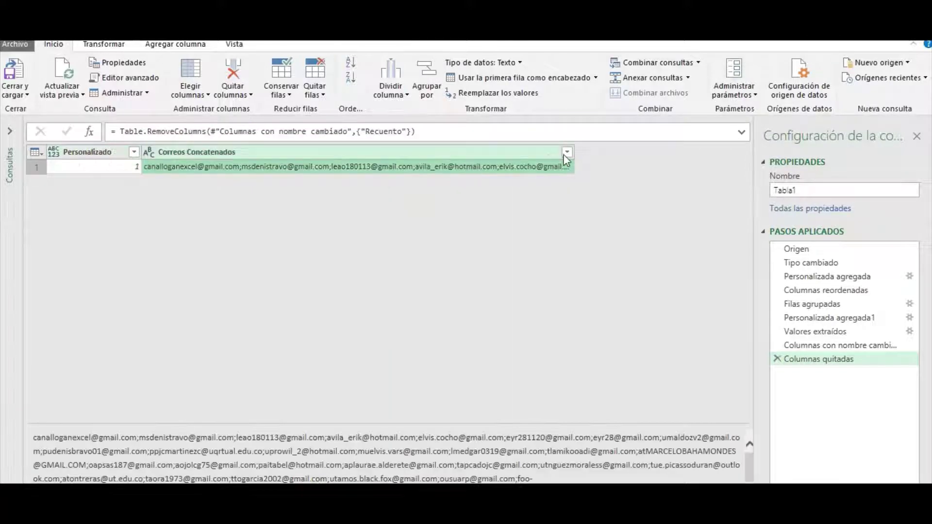
scroll(457, 438, "down", 2)
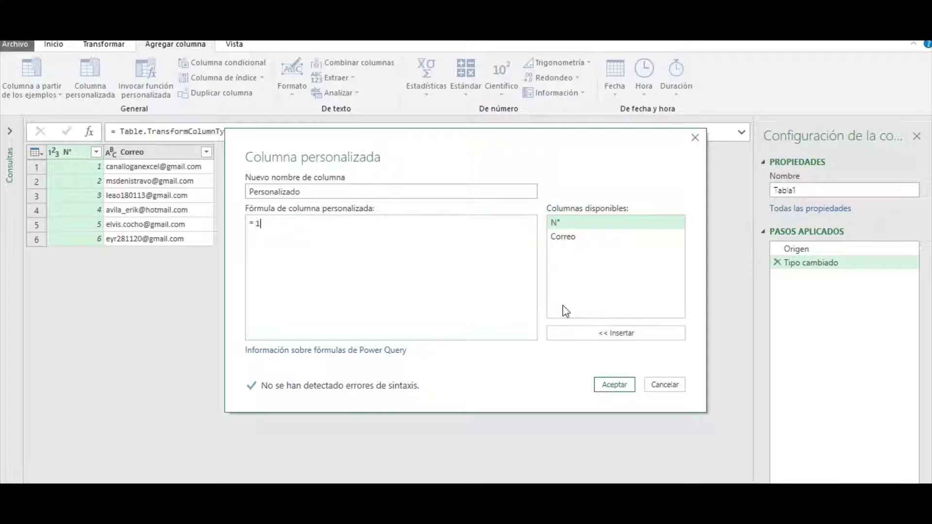
left_click(626, 387)
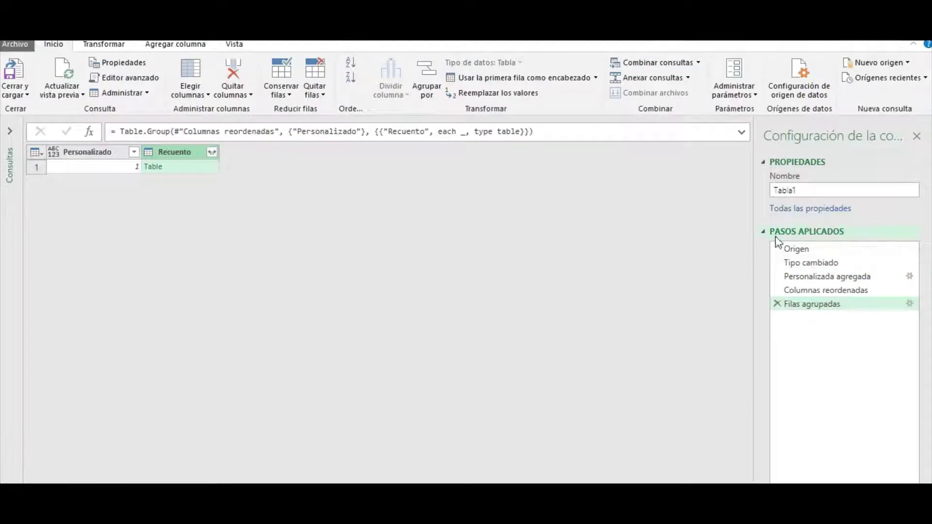
Review the applied steps: source, changed type, custom column, reordered columns and grouped rows
left_click(798, 249)
left_click(807, 263)
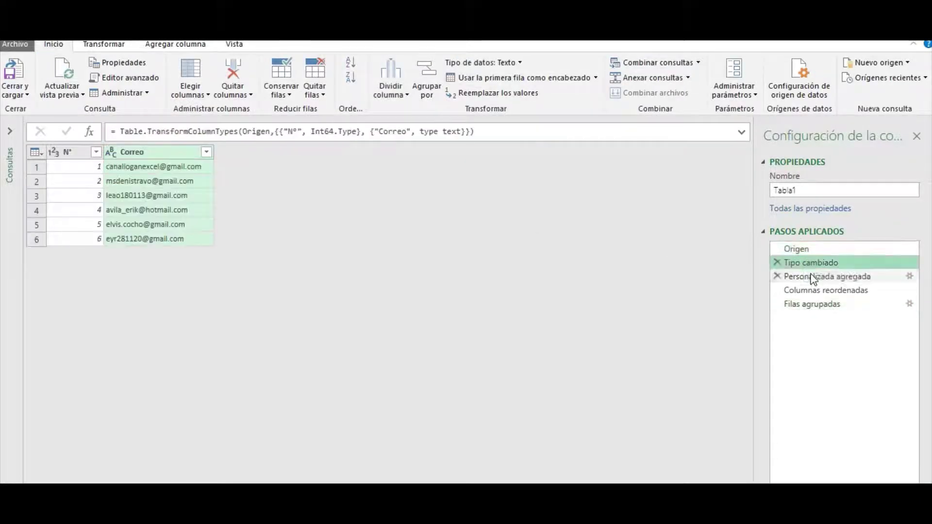
left_click(807, 276)
left_click(803, 289)
left_click(798, 306)
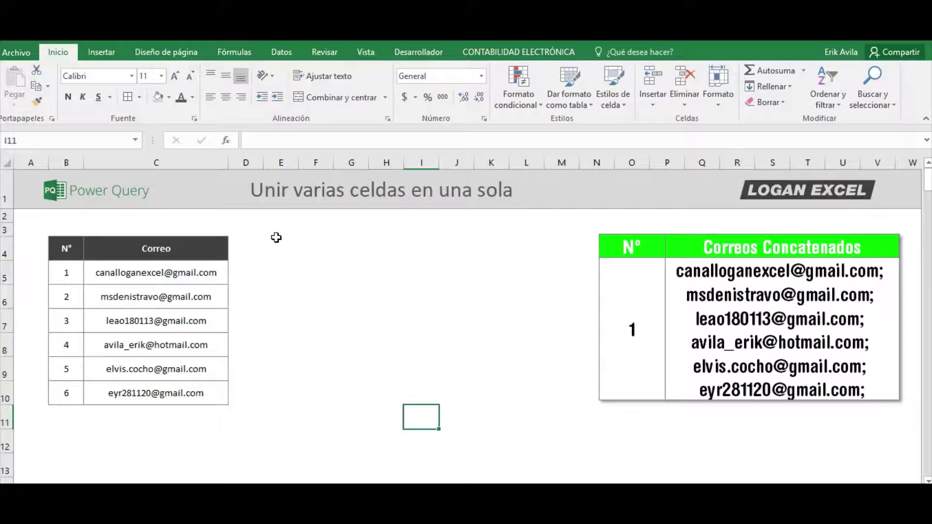
Check the Correo header and select the six emails in C5:C10
left_click(178, 272)
left_click(175, 254)
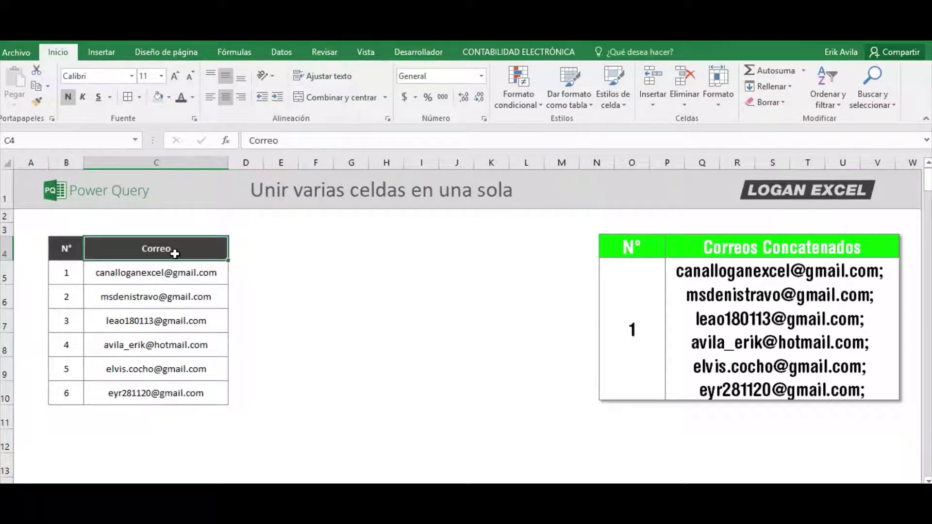
left_click(132, 222)
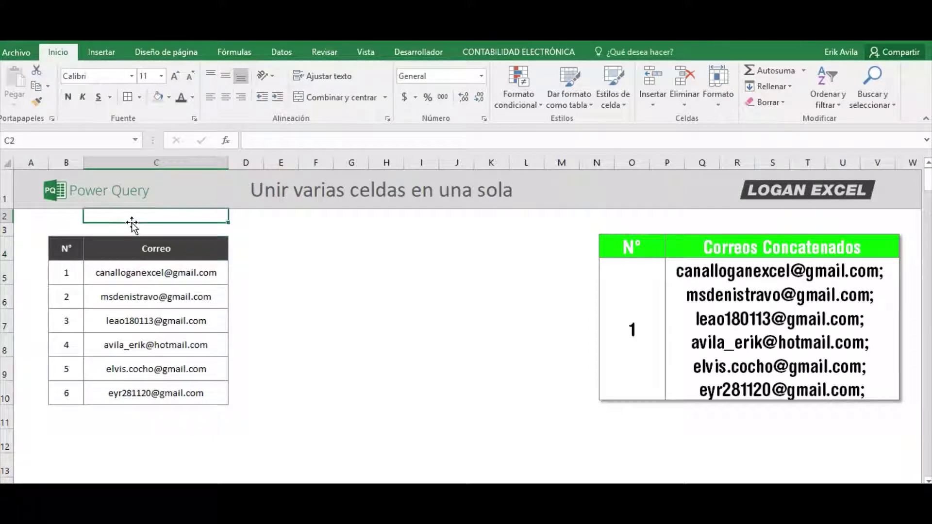
key("Down")
key("Down")
key("Down")
key("Up")
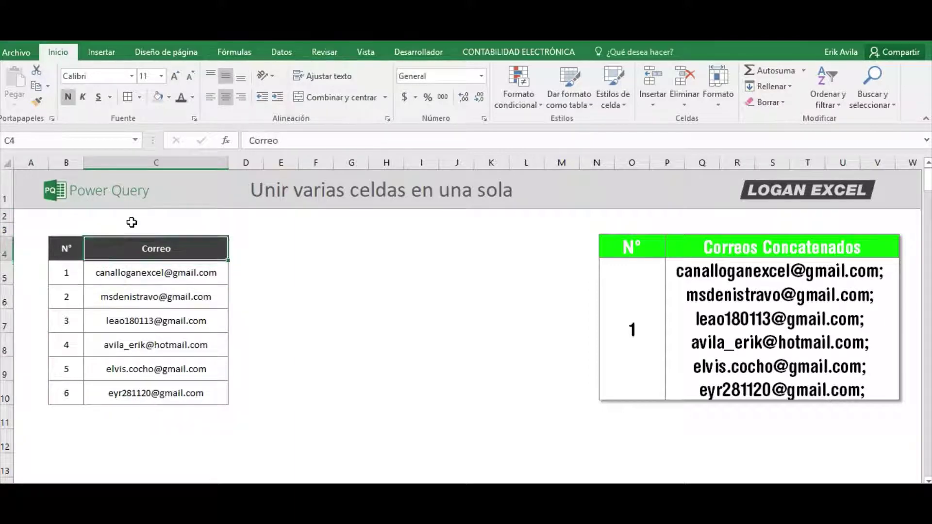
key("Up")
key("Down")
key("Down")
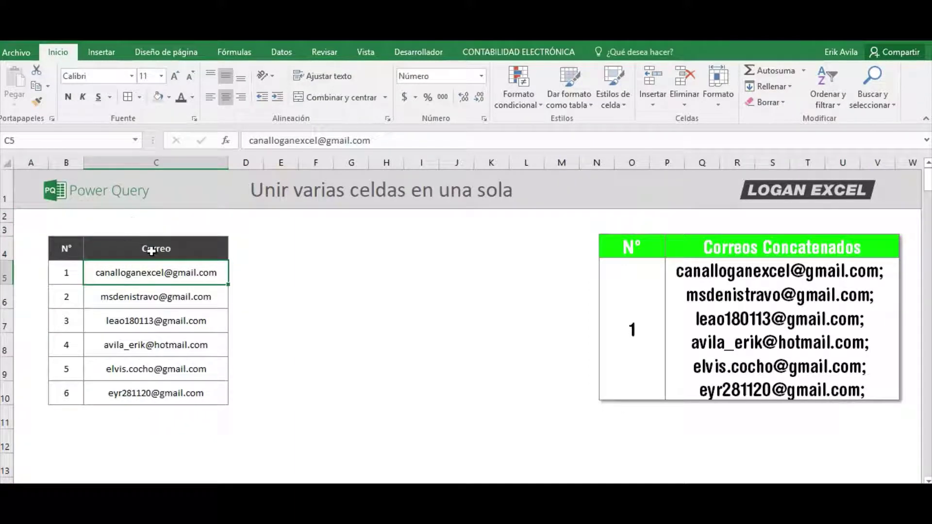
left_click(153, 251)
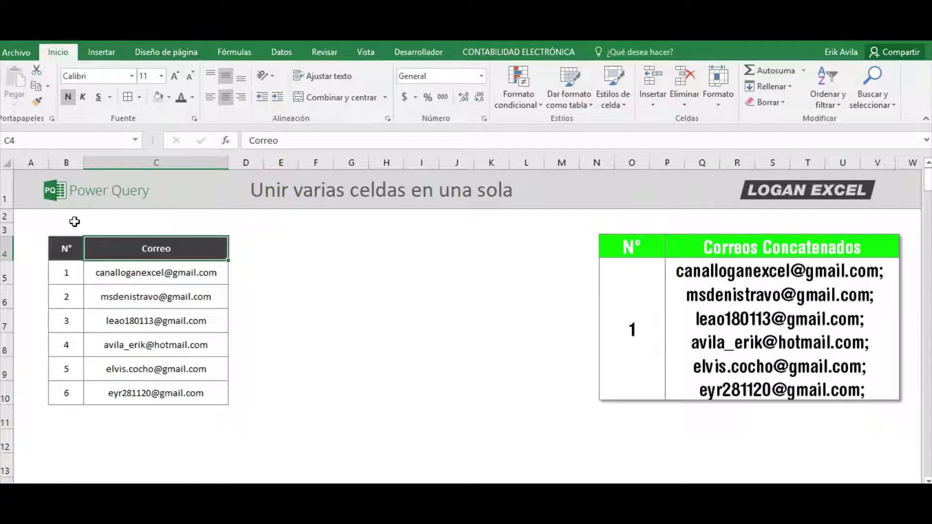
left_click_drag(207, 270, 201, 391)
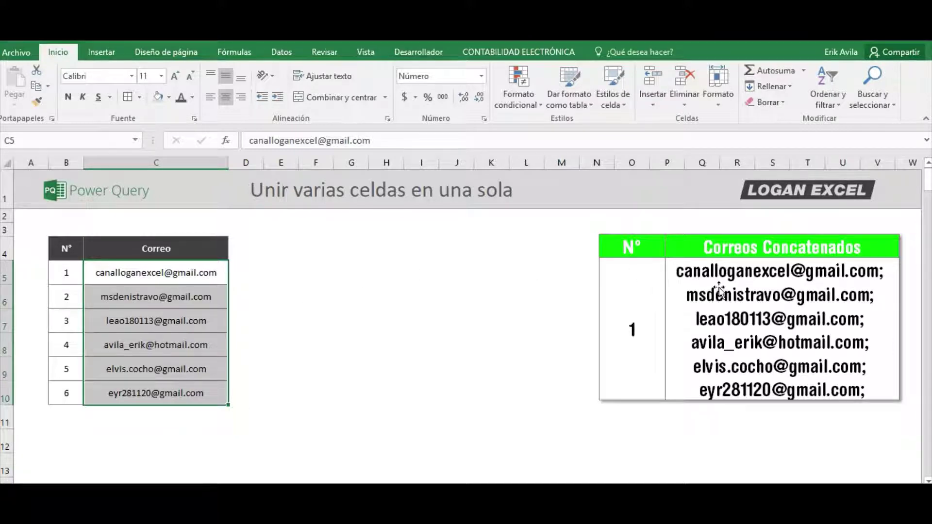
Move the joined-emails picture left, undo the move, and return to cell C5
left_click_drag(718, 290, 660, 310)
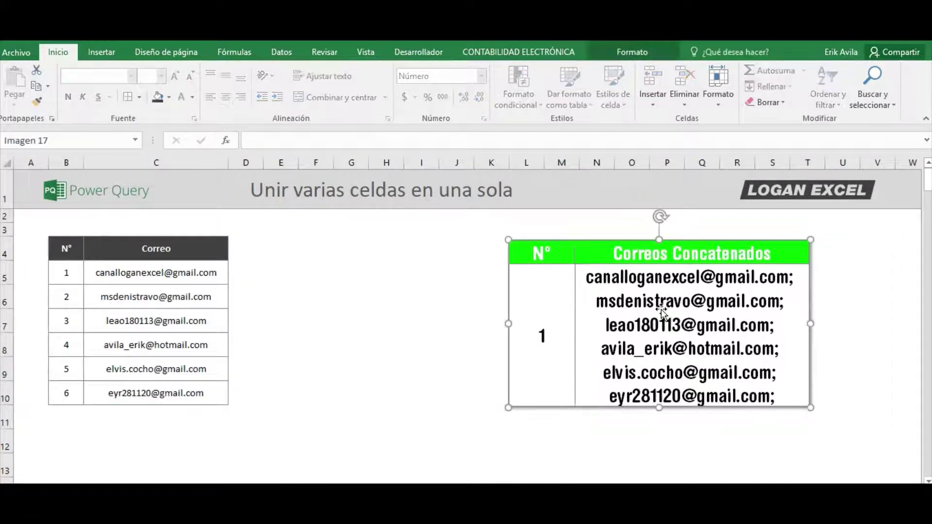
key("ctrl+z")
left_click(458, 321)
left_click(209, 279)
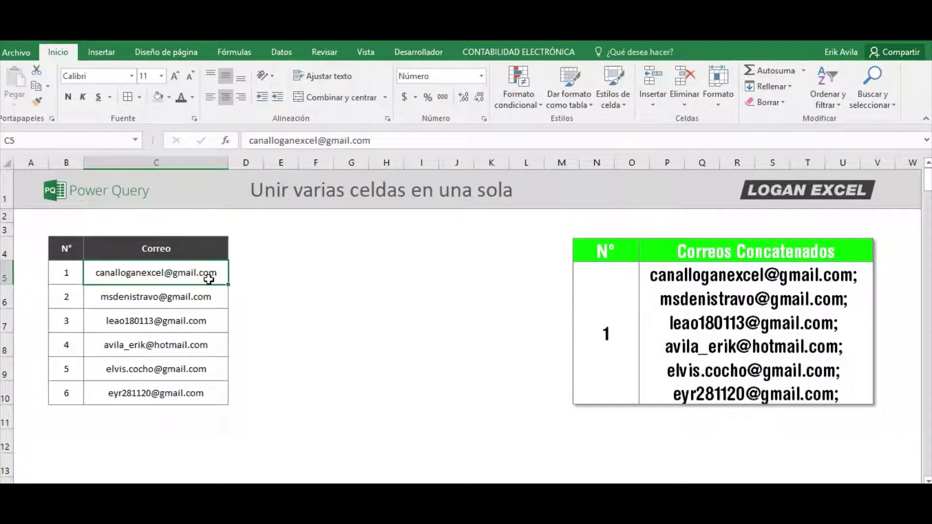
Select the full N° and Correo list, B4:C10
left_click_drag(61, 251, 161, 386)
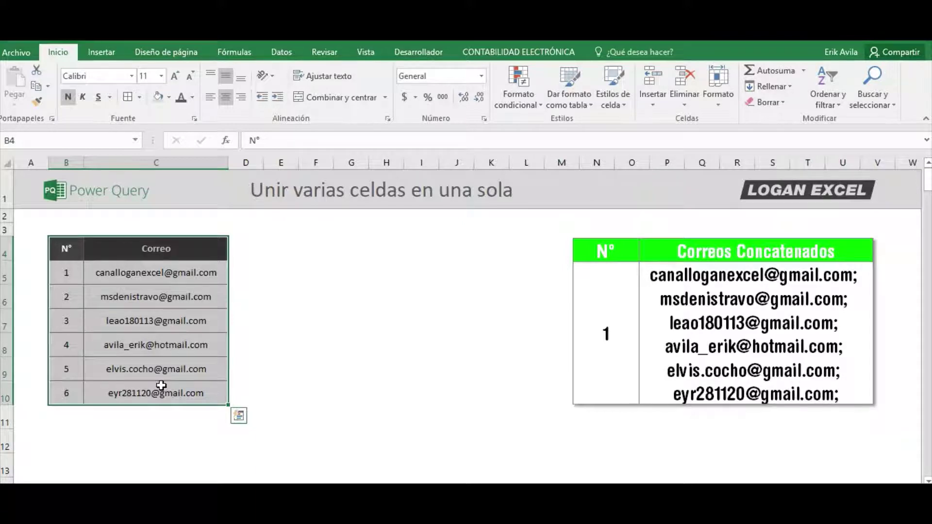
left_click(156, 321)
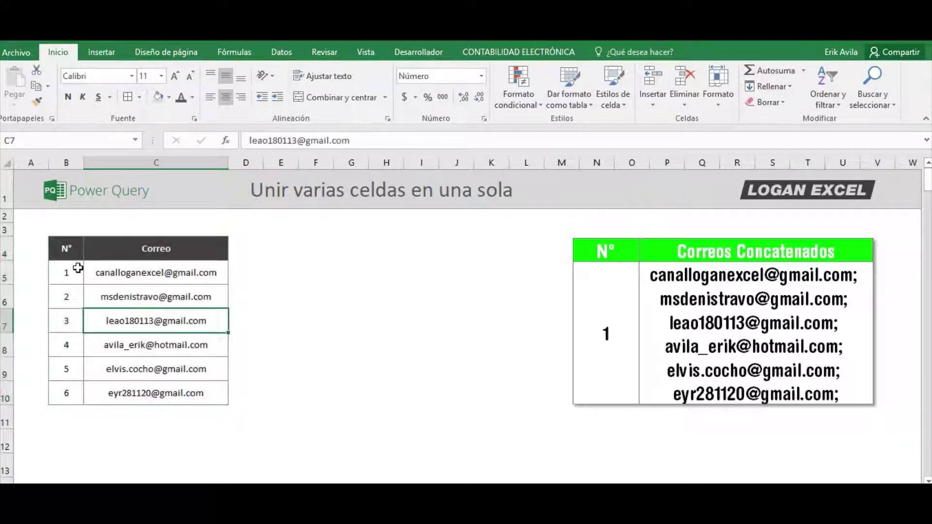
left_click_drag(68, 251, 151, 402)
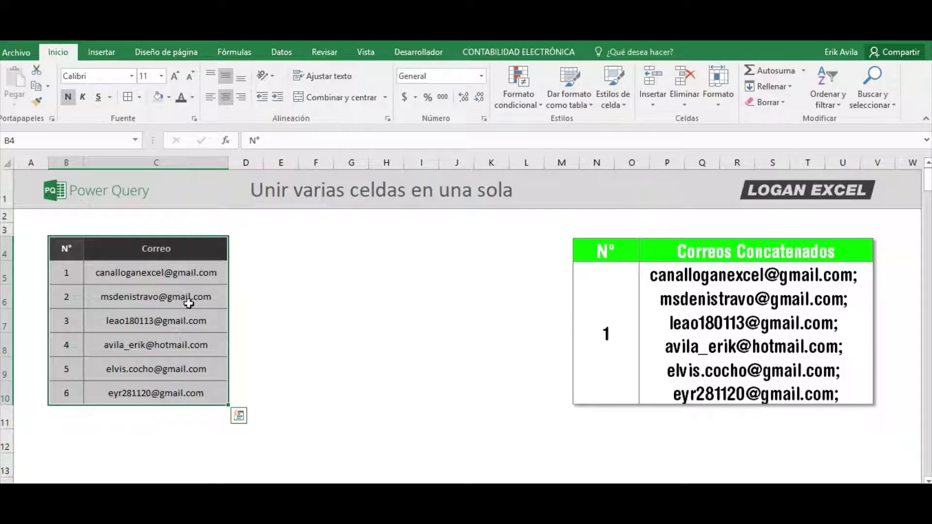
left_click(281, 52)
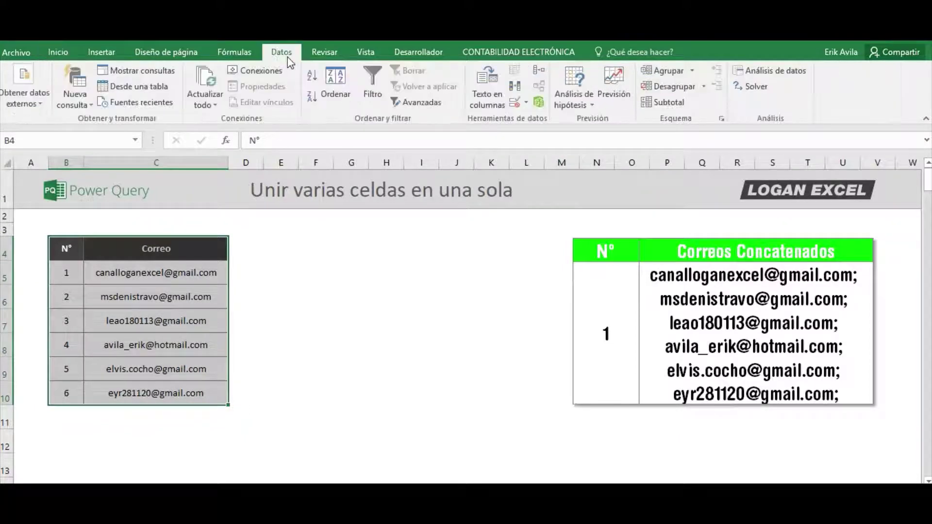
left_click(100, 54)
left_click(57, 52)
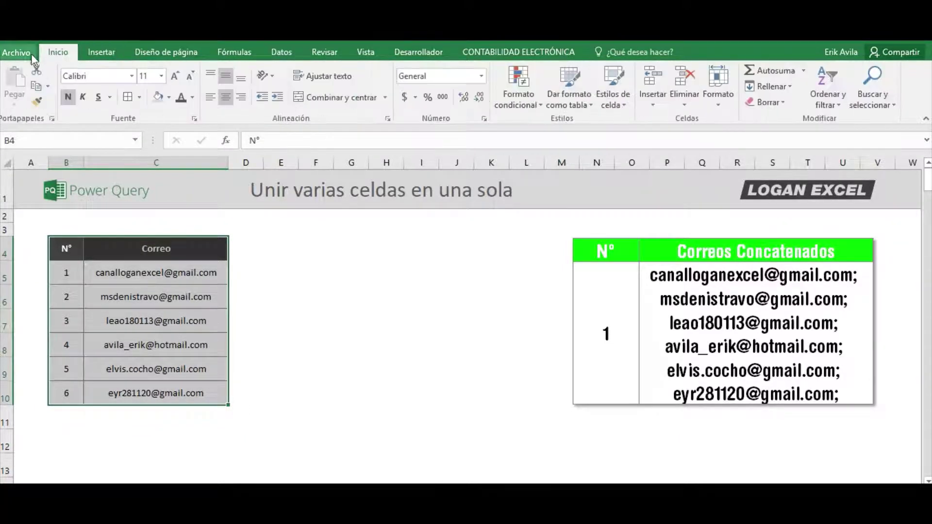
left_click(31, 54)
key("Escape")
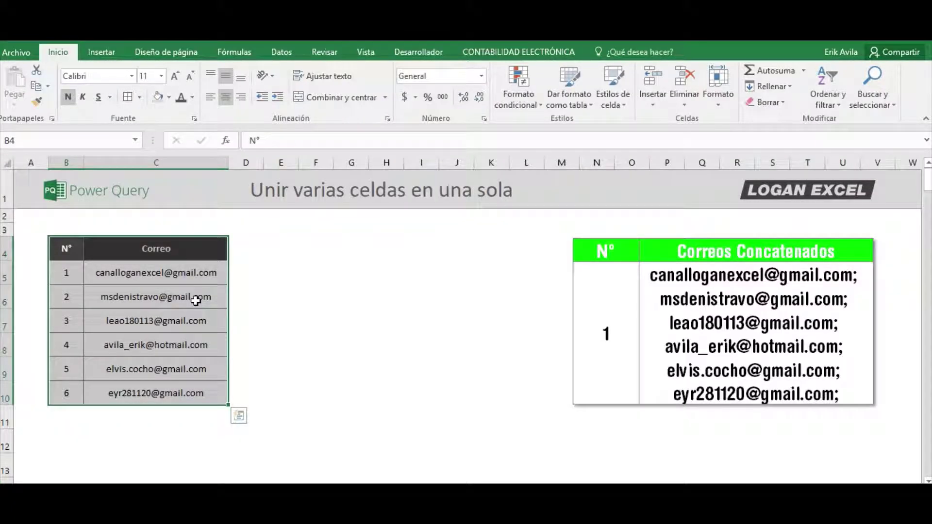
left_click_drag(70, 257, 180, 395)
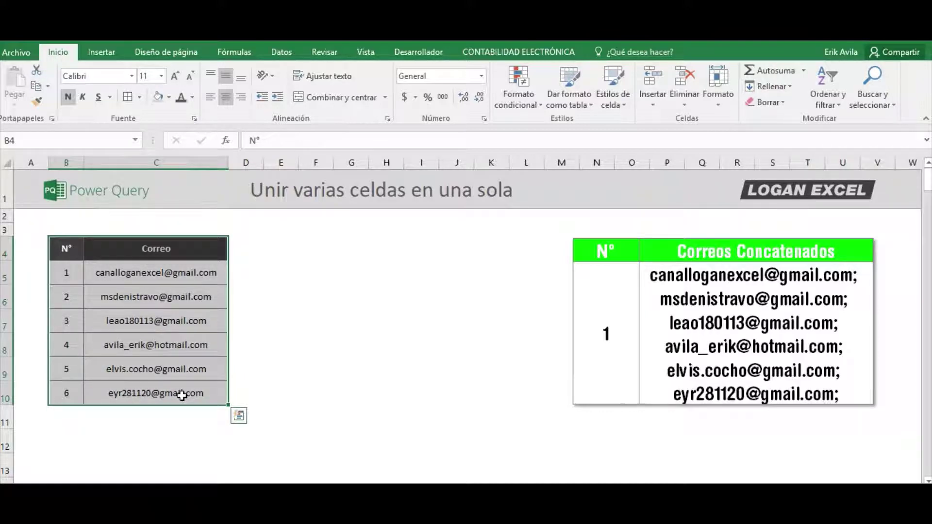
Convert the N° and Correo list into a table with headers using Ctrl+T
key("ctrl+t")
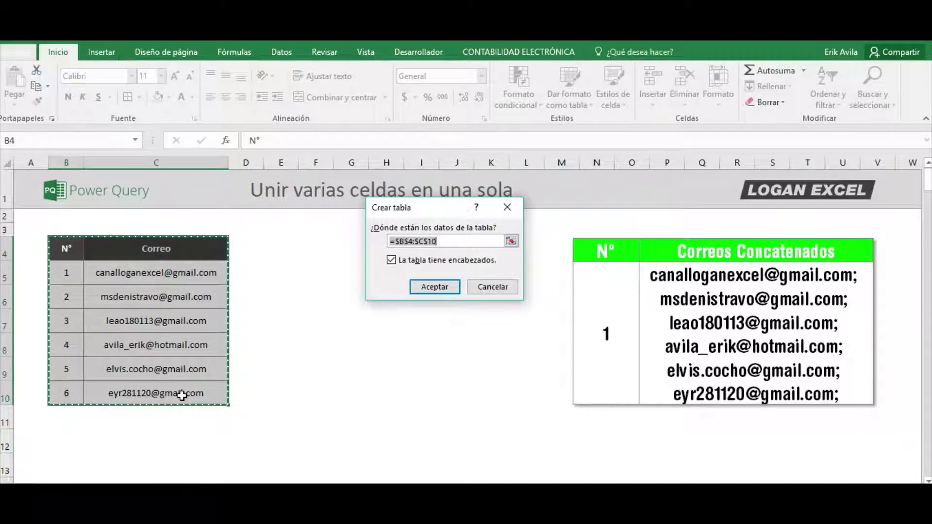
left_click(434, 286)
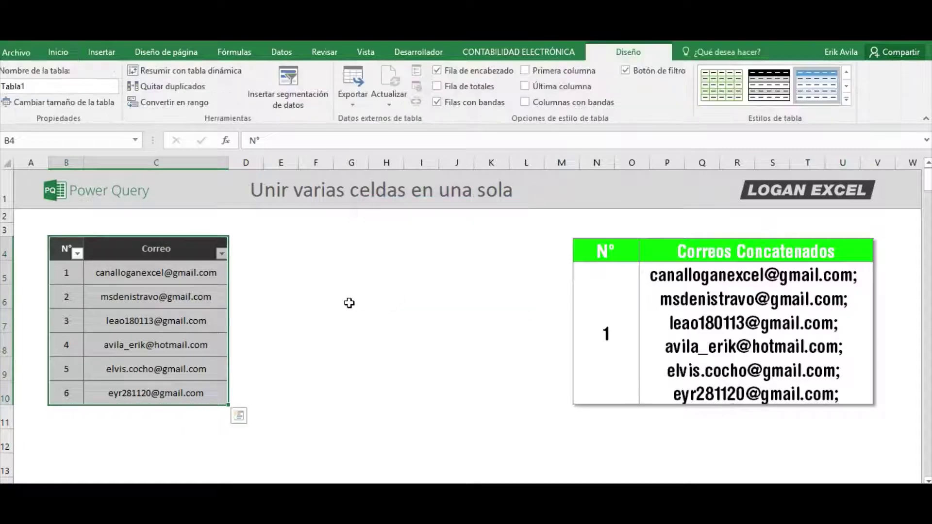
left_click(325, 297)
left_click(156, 295)
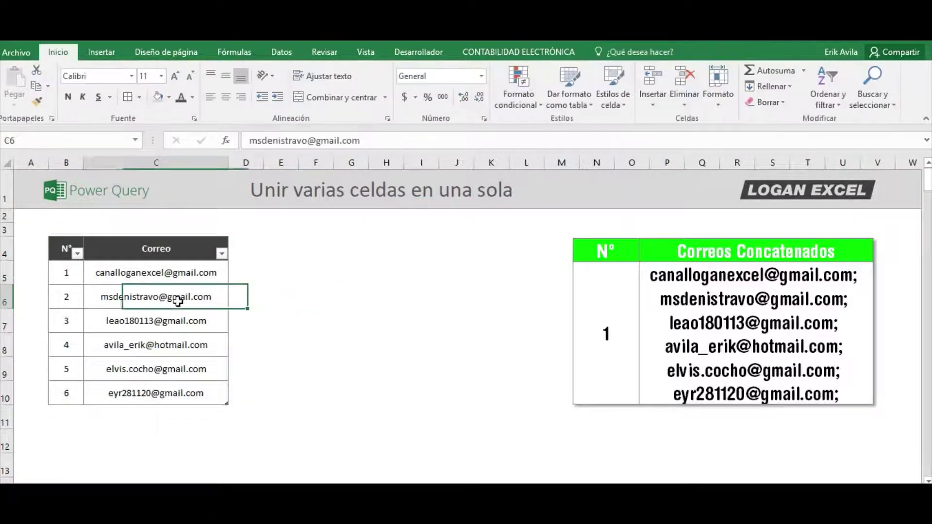
left_click(141, 272)
left_click(219, 393)
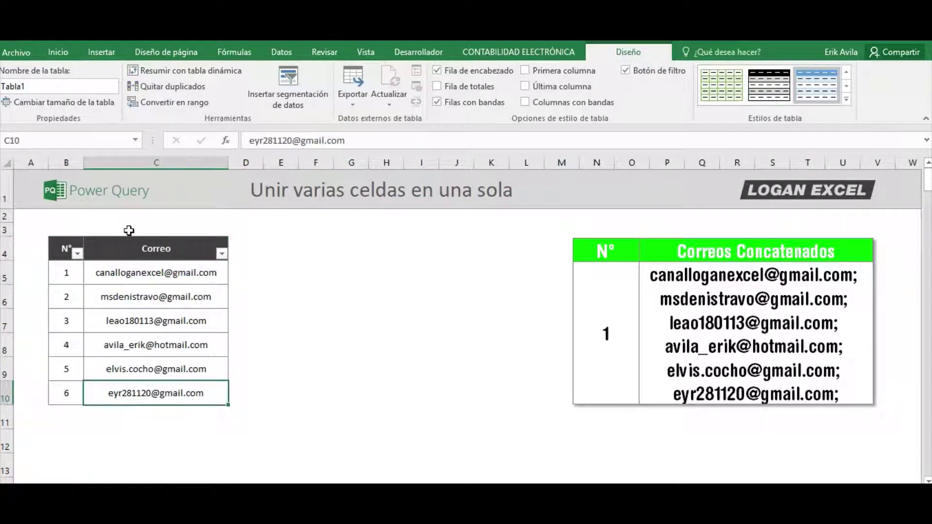
left_click(152, 290)
left_click(161, 258)
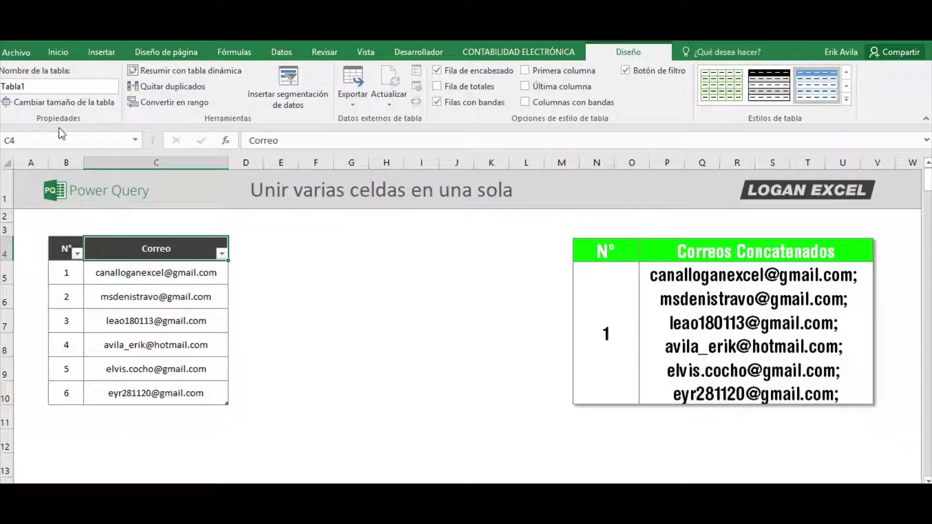
Review the emails in C5 to C7 and bring up the Datos ribbon's data tools
left_click(58, 52)
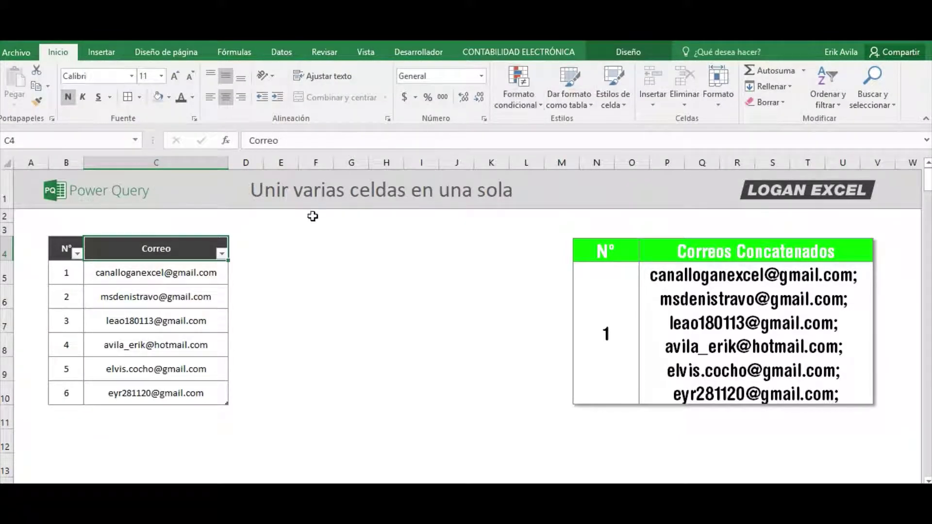
left_click(323, 255)
left_click(194, 272)
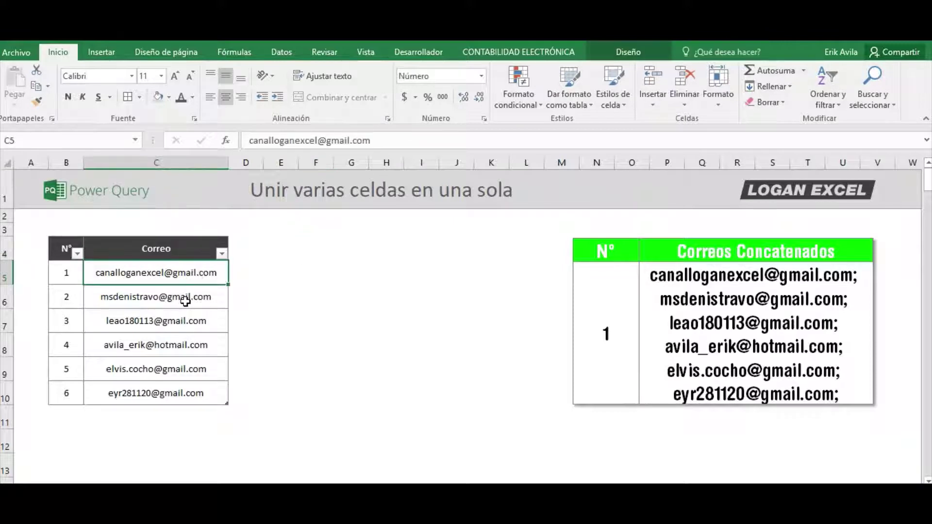
left_click(185, 302)
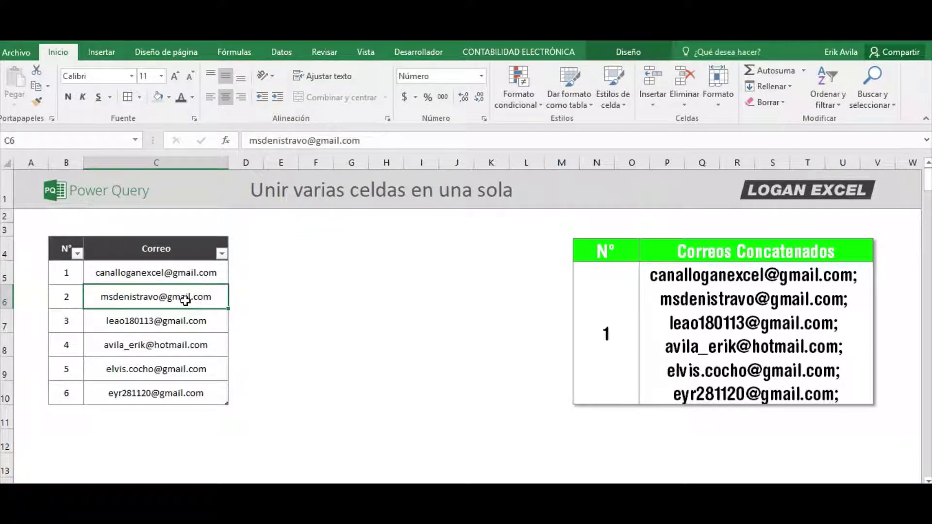
left_click(162, 321)
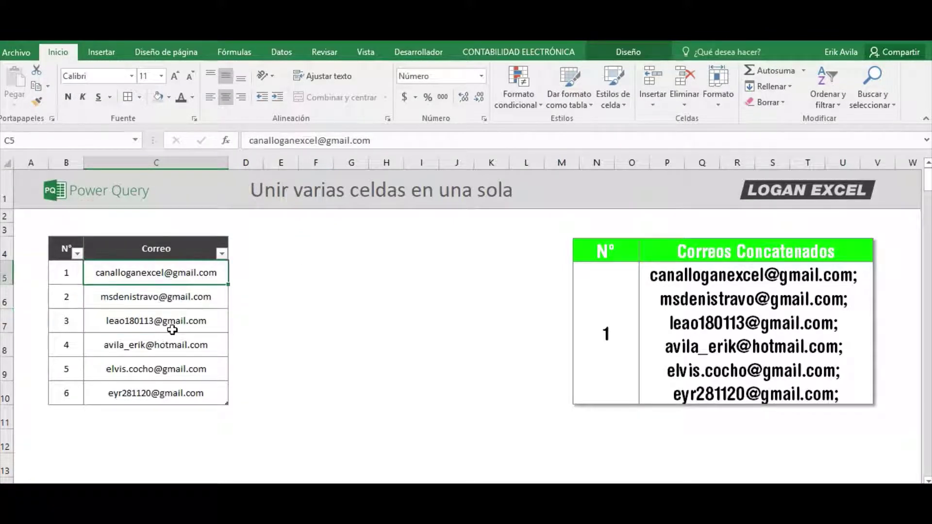
left_click(172, 300)
left_click(180, 273)
left_click(287, 58)
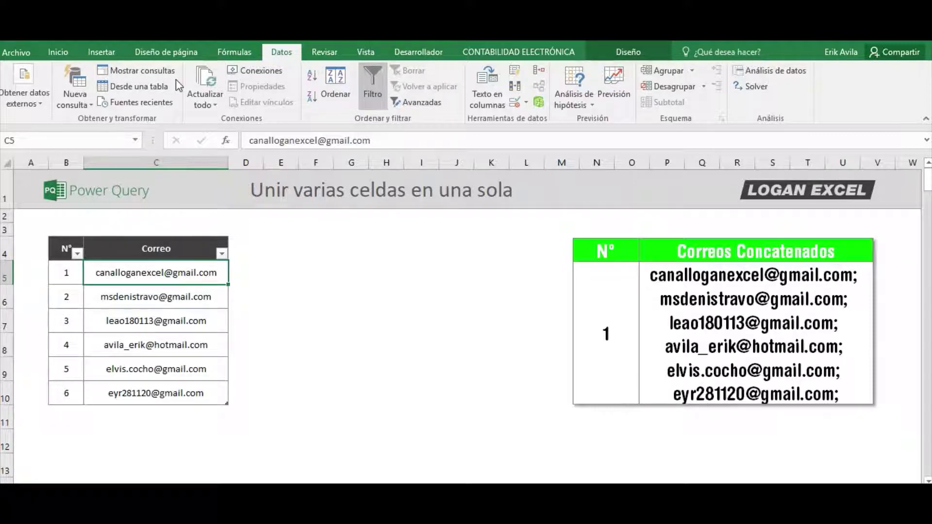
Load the email table into Power Query with Desde una tabla
left_click(123, 89)
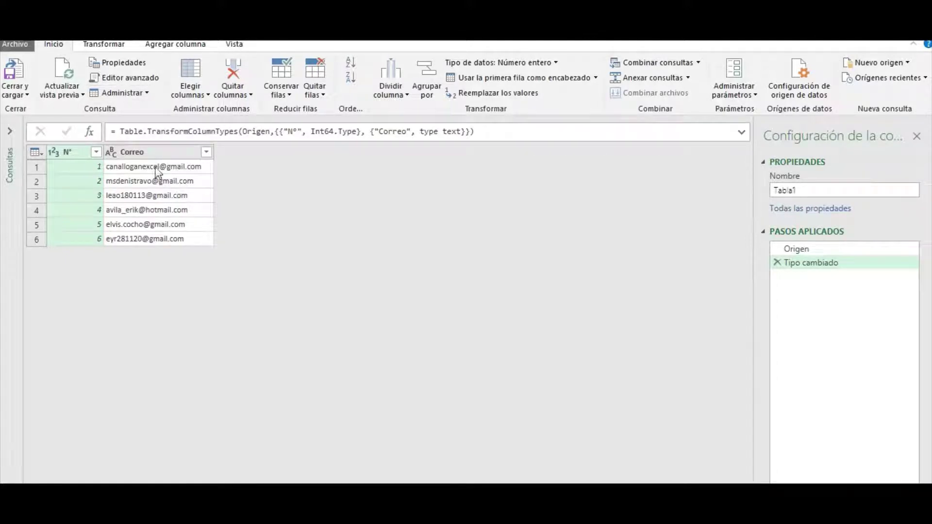
Select Tabla1's Correo and N° columns and show the Agregar columna tools
left_click(179, 153)
left_click(80, 155)
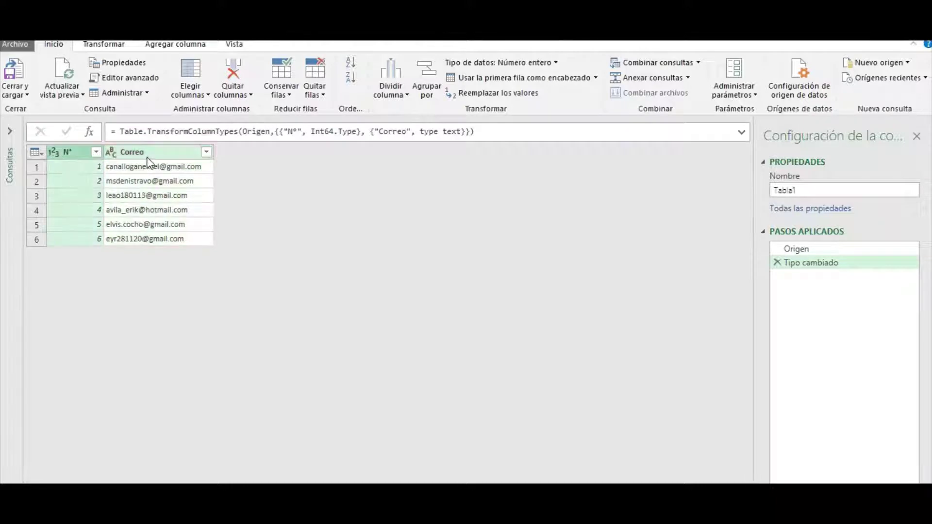
left_click(196, 167)
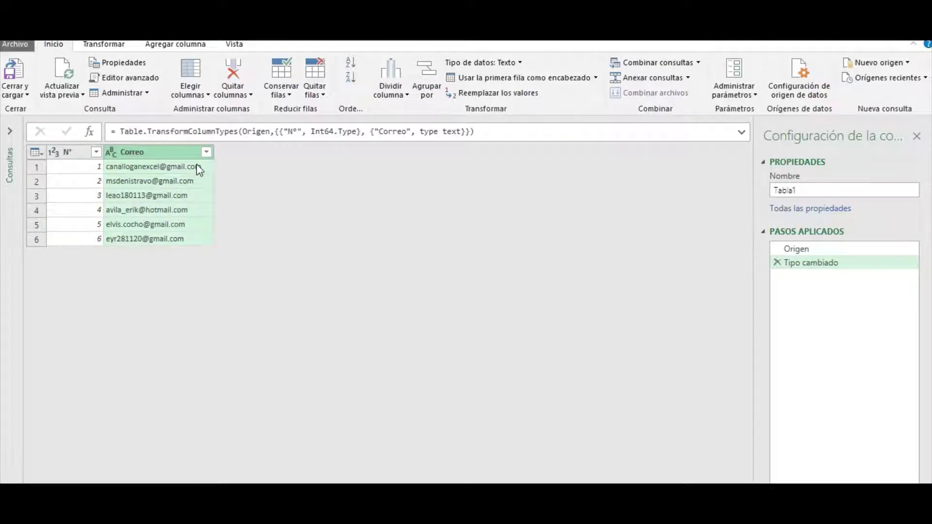
left_click(71, 155)
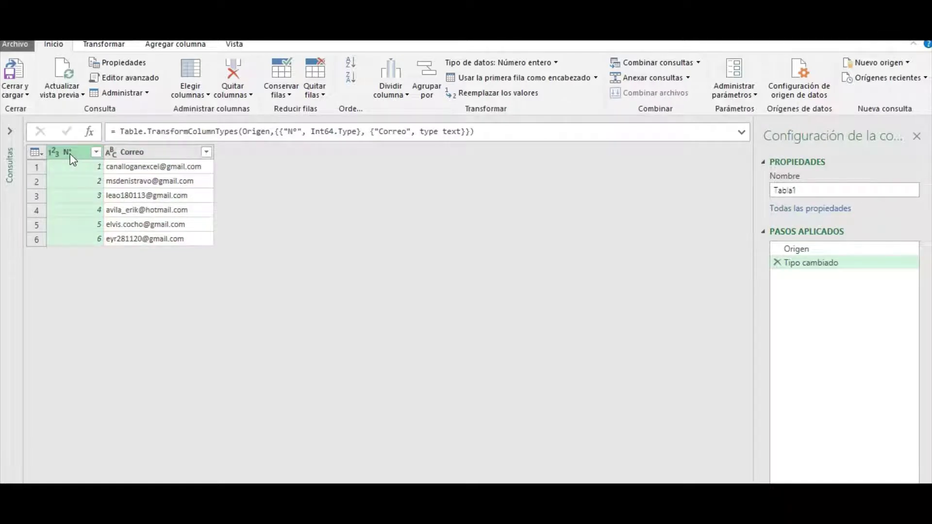
left_click(164, 46)
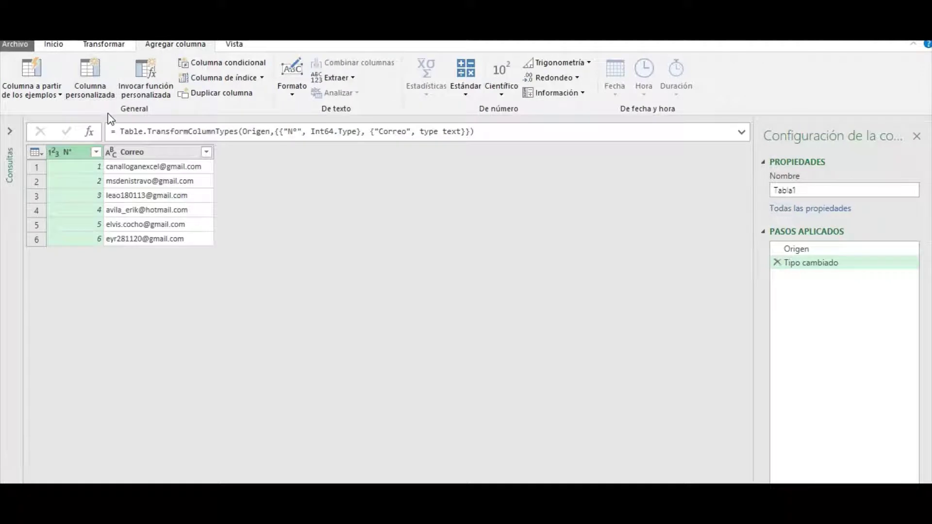
Start a Columna personalizada named Personalizado with the formula = 1
left_click(103, 85)
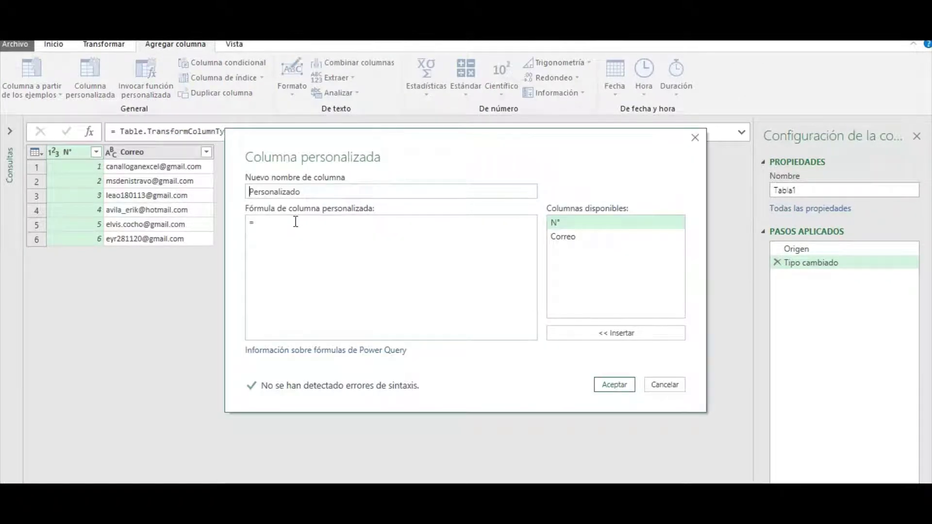
left_click(303, 221)
type("1")
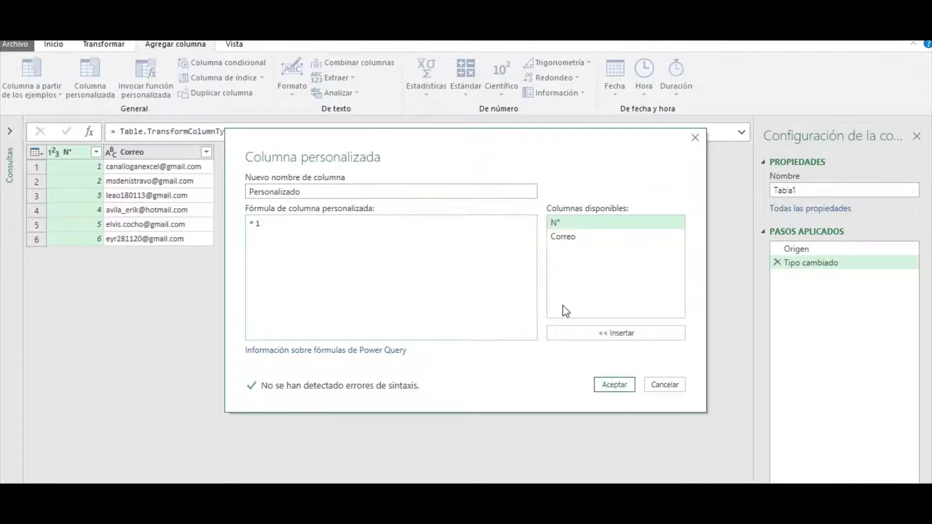
Confirm the column of 1s and move Personalizado between N° and Correo
left_click(614, 385)
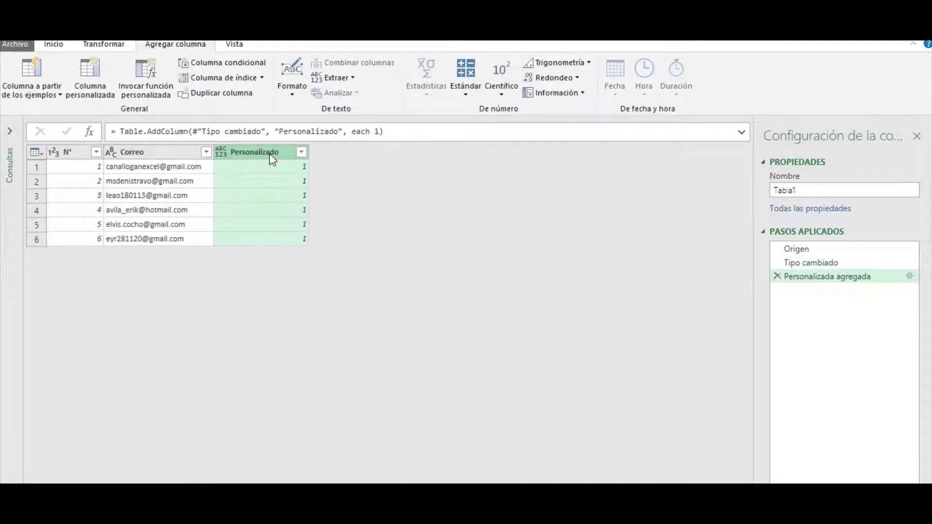
mouse_move(269, 154)
left_mouse_down()
mouse_move(162, 154)
mouse_move(161, 184)
left_mouse_up()
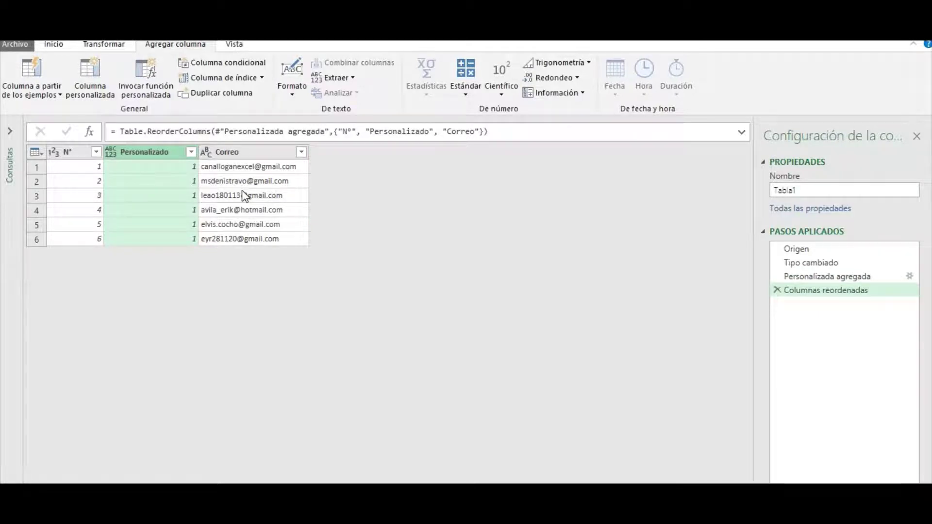
left_click(287, 185)
left_click(160, 171)
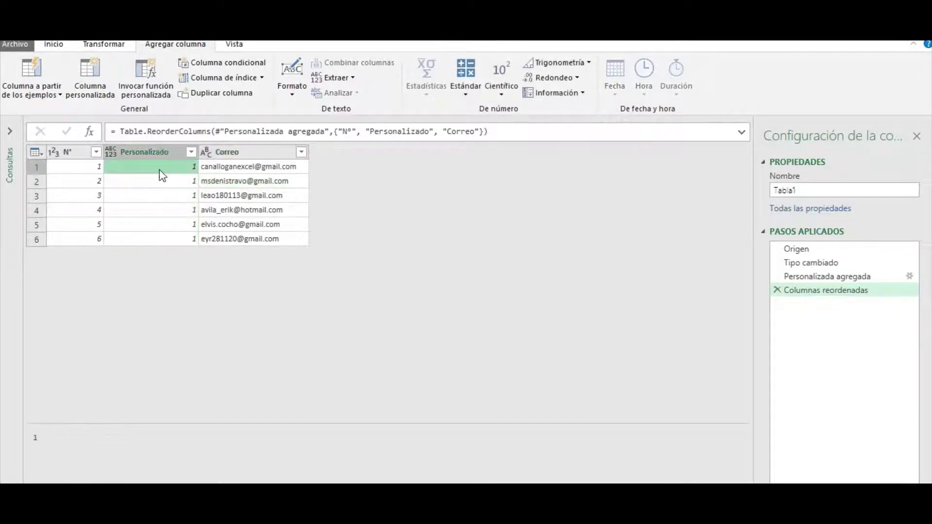
left_click(258, 183)
left_click(188, 170)
Preview the Personalizado values and the first and fourth Correo emails
left_click(185, 167)
left_click(188, 210)
left_click(249, 166)
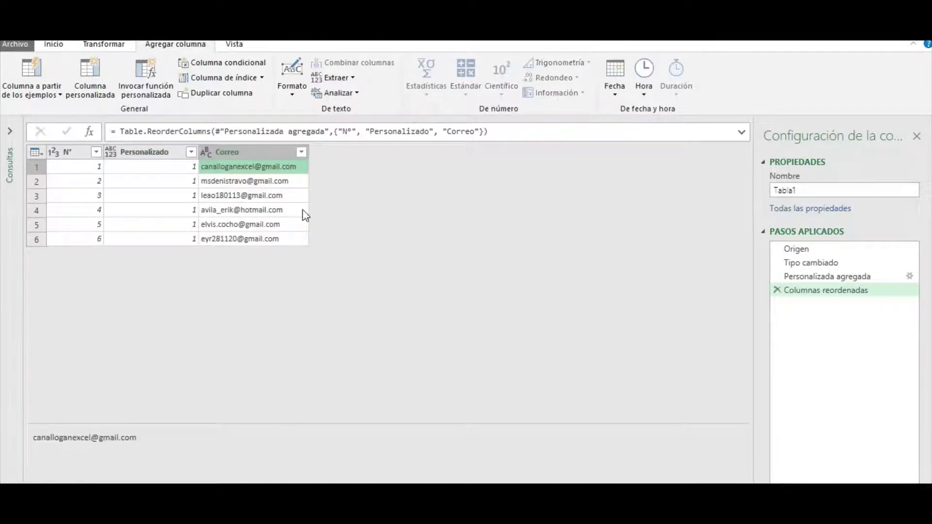
key("Down")
key("Down")
key("Down")
key("Down")
key("Down")
key("Up")
key("Up")
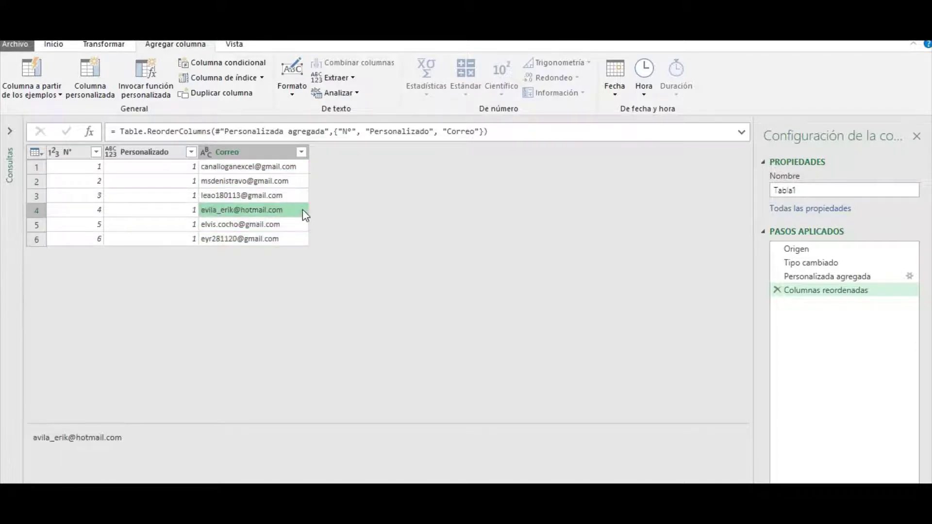
key("Up")
key("Up")
key("Up")
left_click(245, 211)
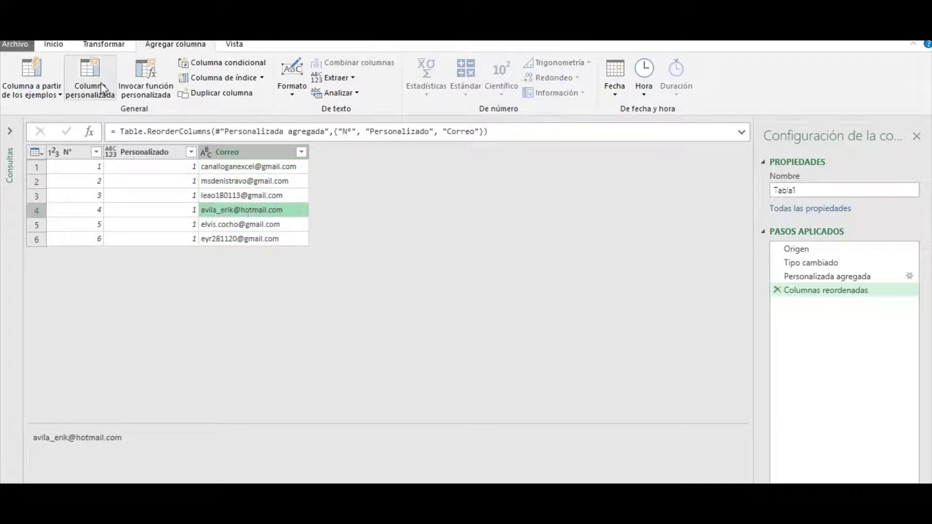
left_click(53, 44)
left_click(260, 170)
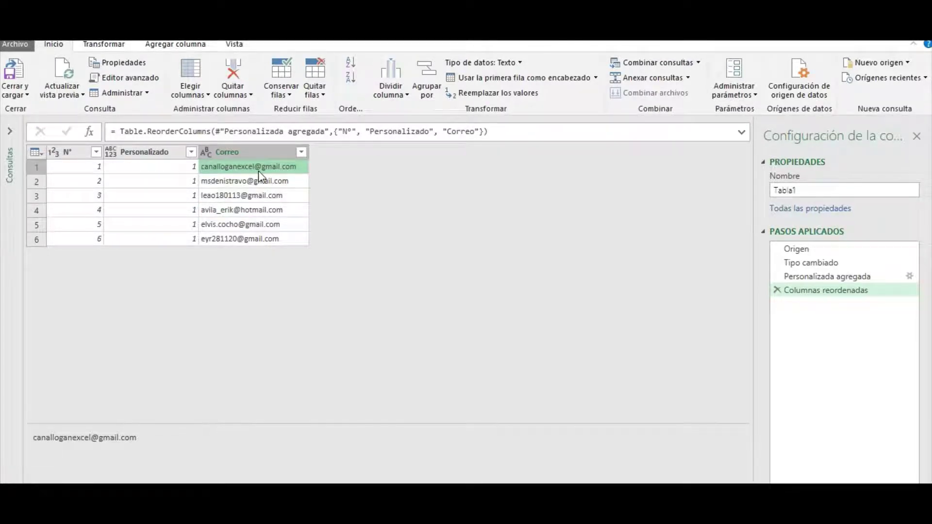
Group Tabla1 by Personalizado with operation Todas las filas into a Recuento column
left_click(246, 151)
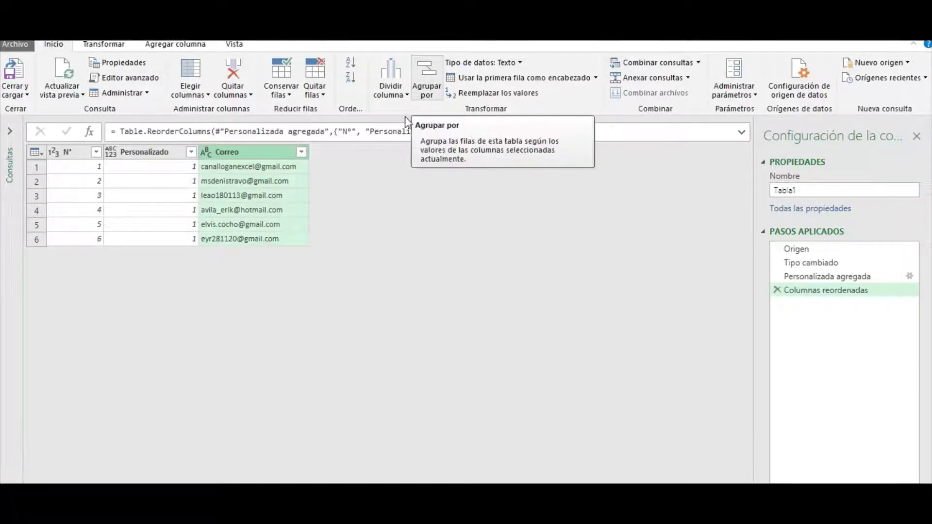
left_click(427, 90)
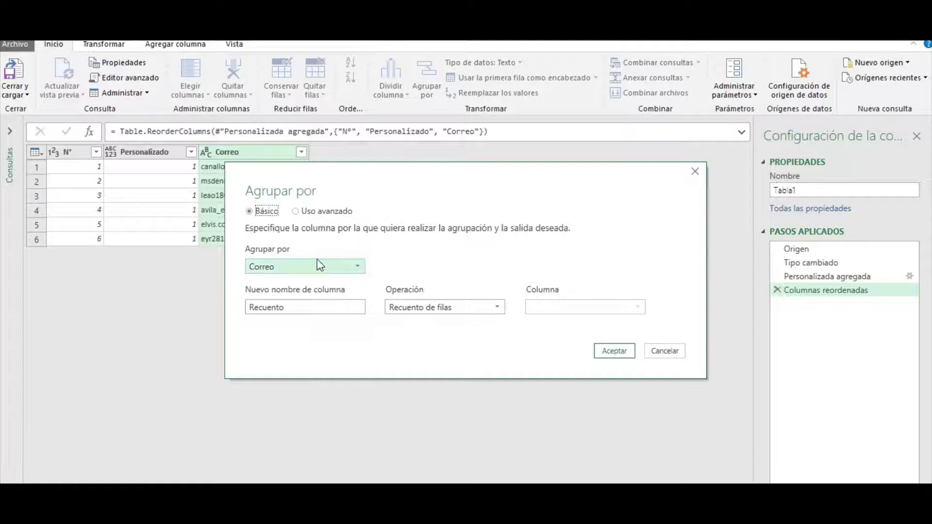
left_click_drag(348, 179, 350, 211)
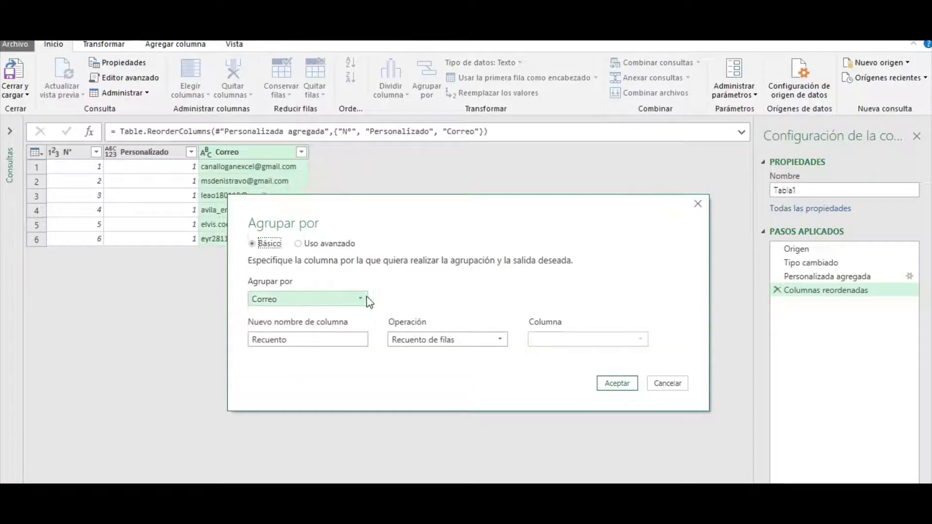
left_click(360, 299)
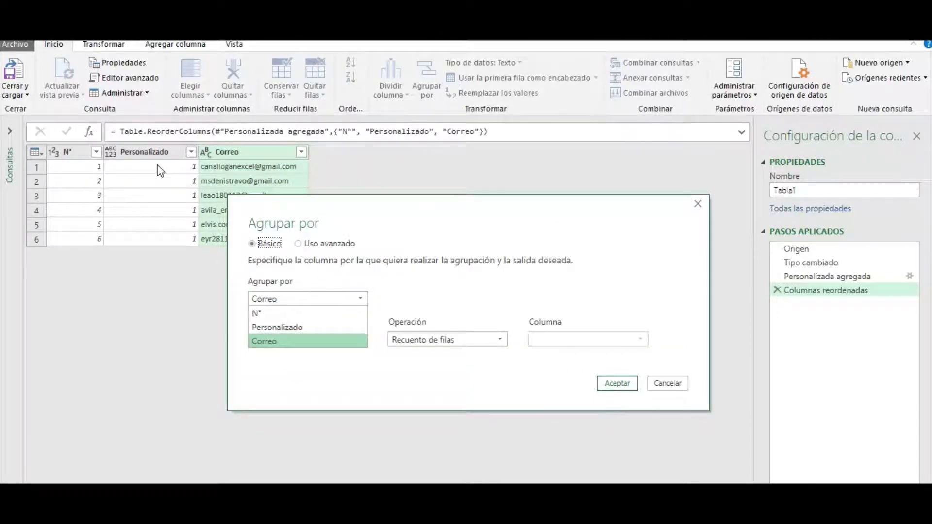
left_click(277, 328)
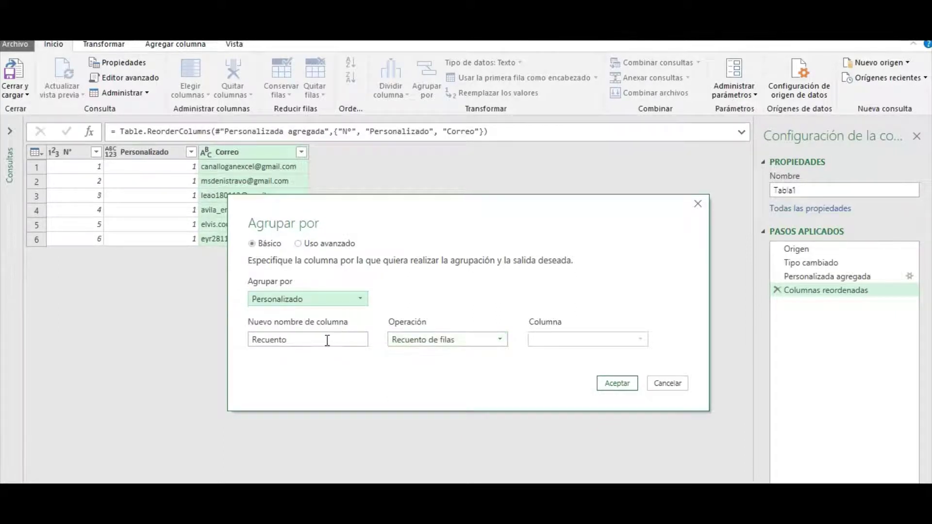
left_click(503, 340)
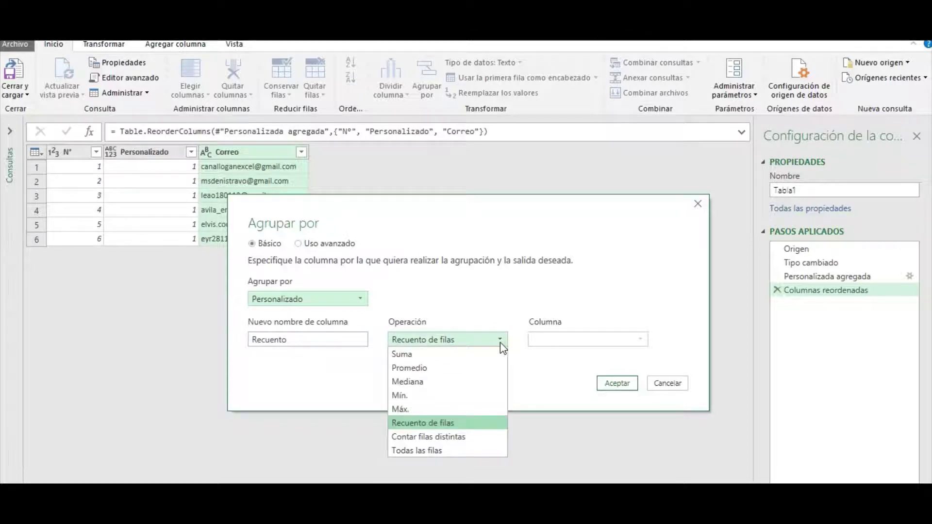
left_click(458, 449)
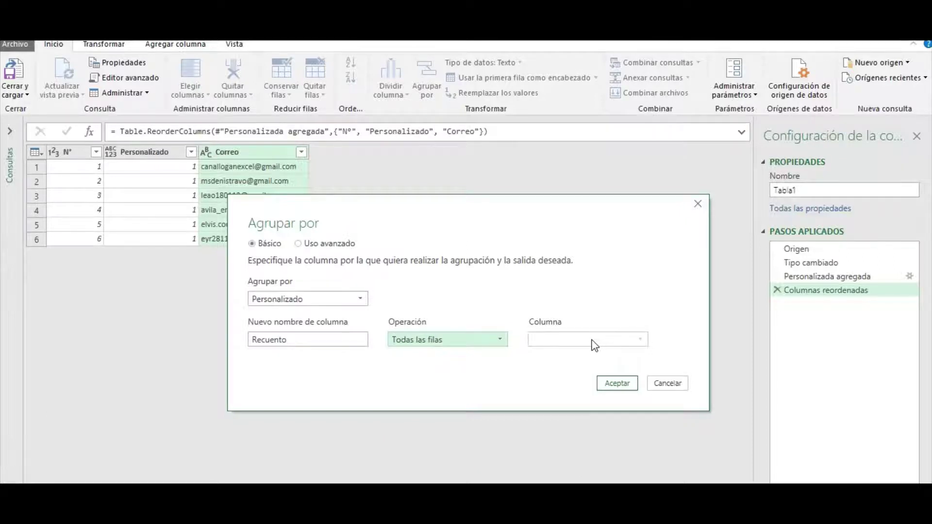
mouse_move(577, 219)
left_mouse_down()
mouse_move(601, 194)
mouse_move(578, 207)
left_mouse_up()
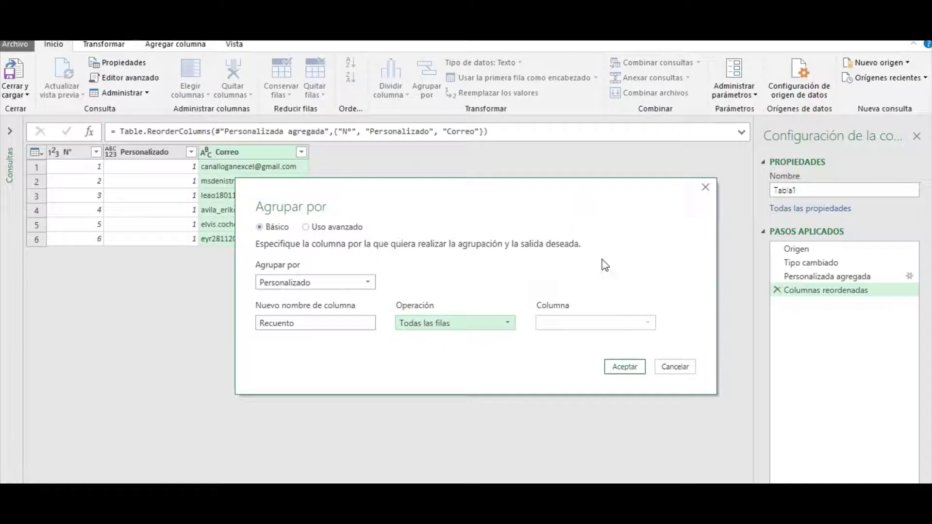
left_click(621, 368)
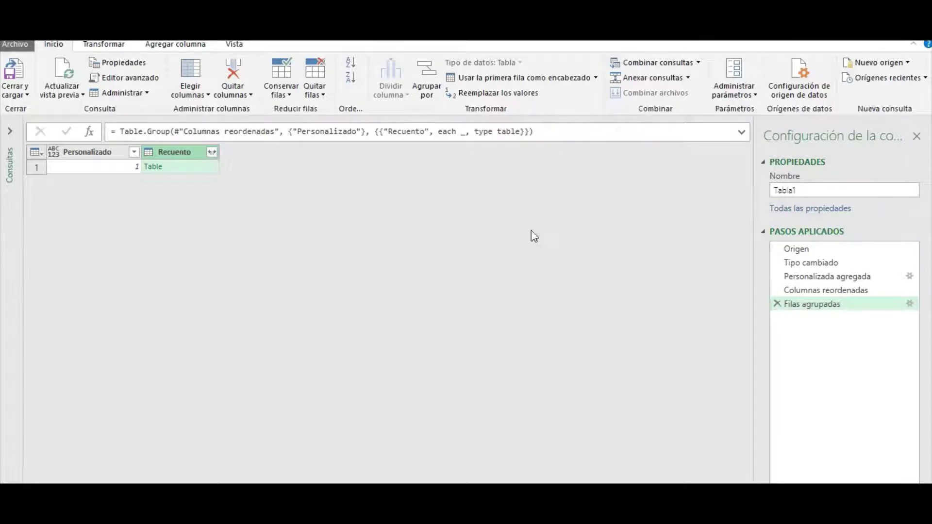
Step through the applied steps from Origen back to Filas agrupadas
left_click(798, 251)
left_click(808, 262)
left_click(807, 276)
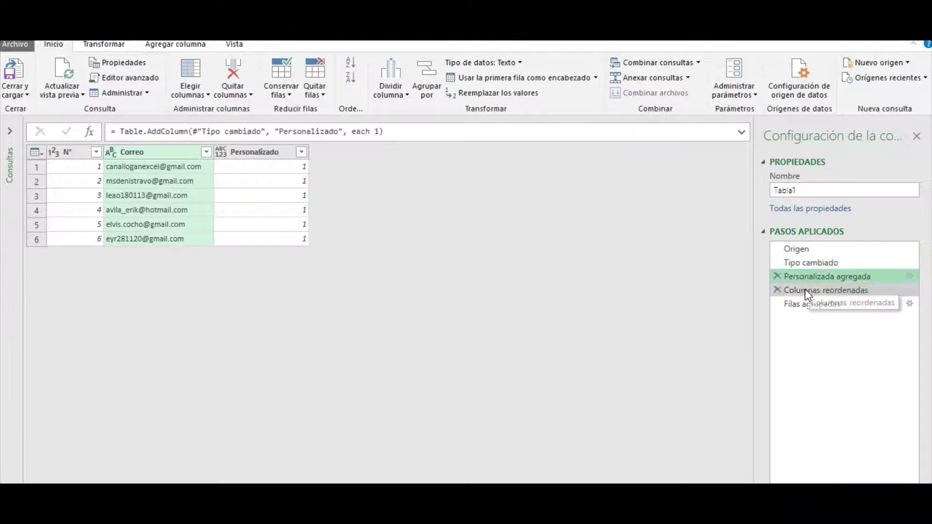
left_click(805, 290)
left_click(800, 304)
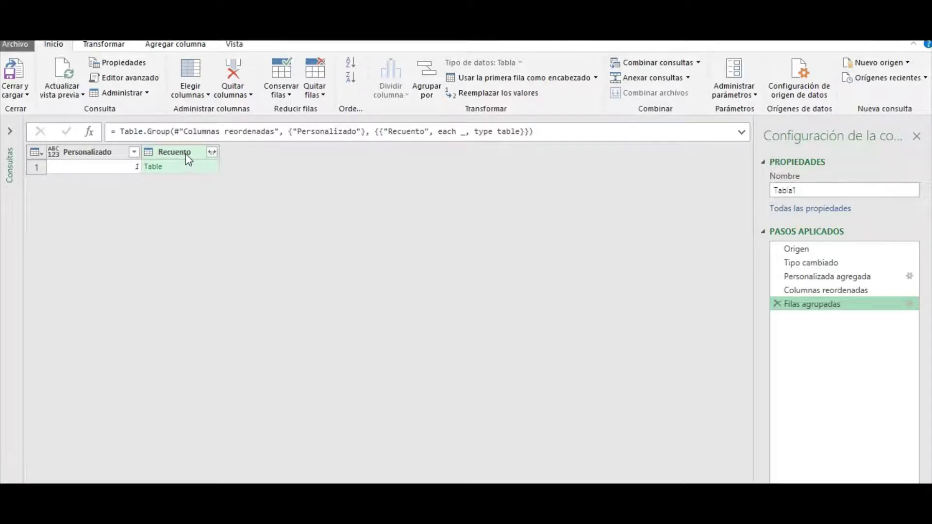
Preview the N°, Personalizado and Correo rows inside the grouped Recuento table
left_click(203, 173)
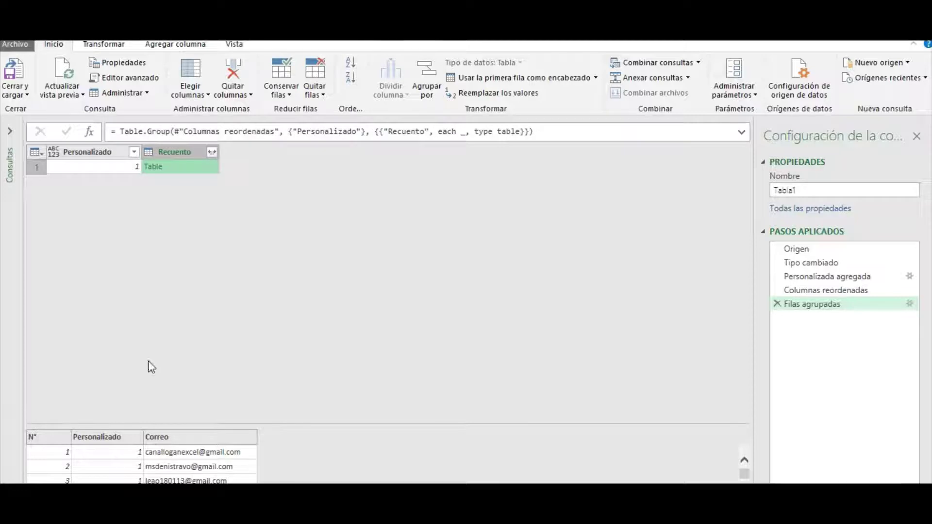
left_click(180, 167)
scroll(190, 451, "down", 2)
scroll(182, 458, "up", 1)
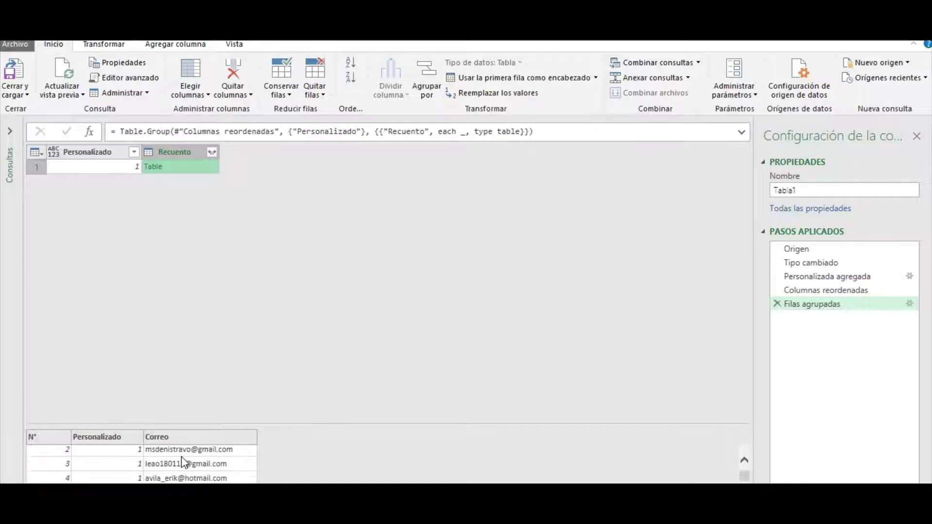
scroll(183, 459, "up", 1)
scroll(182, 458, "up", 1)
left_click(172, 167)
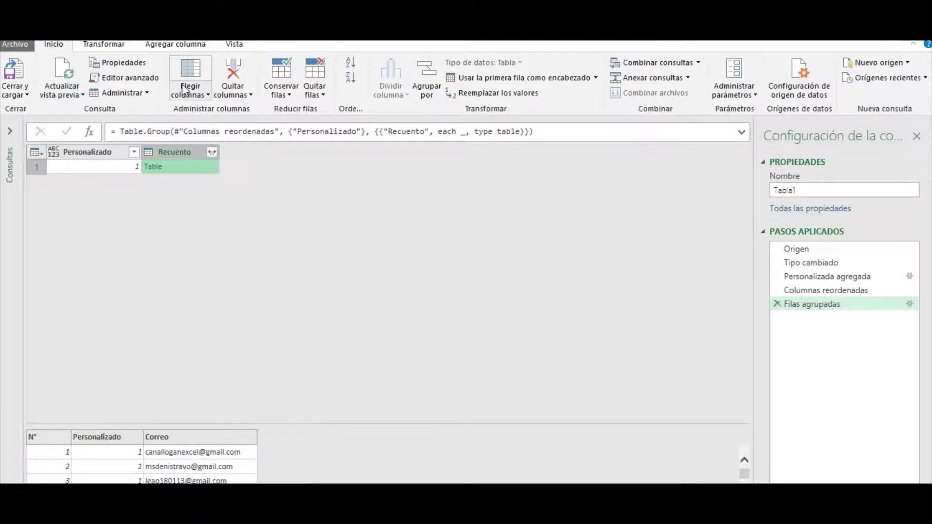
left_click(166, 45)
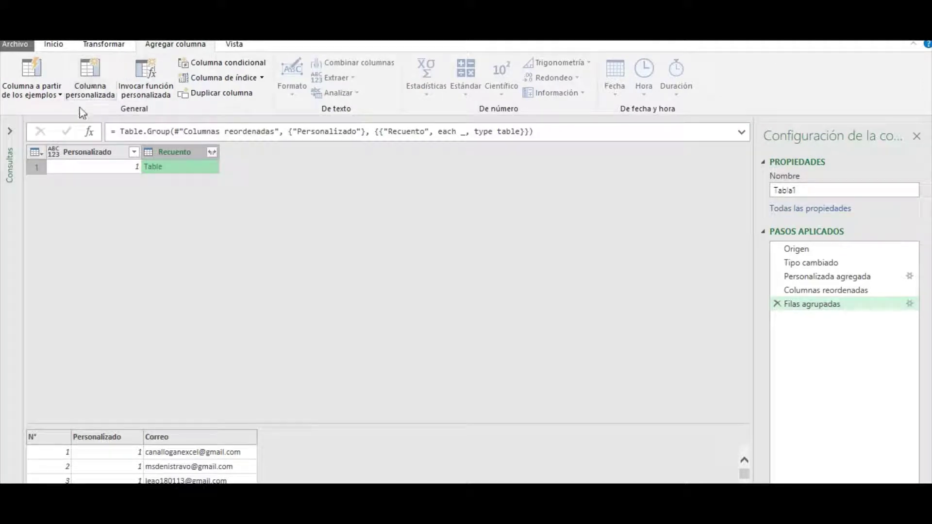
Add a Personalizado.1 column with formula =[Recuento][Correo], listing the grouped emails
left_click(102, 87)
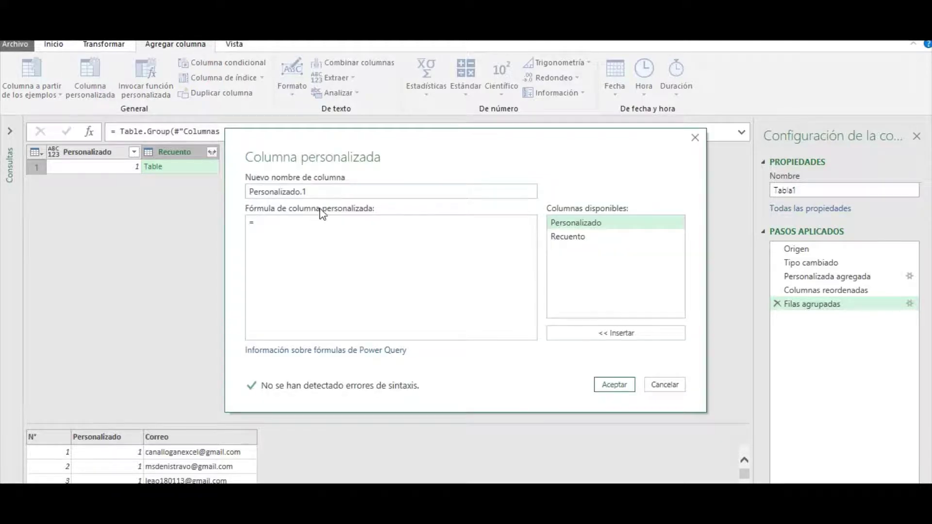
double_click(327, 192)
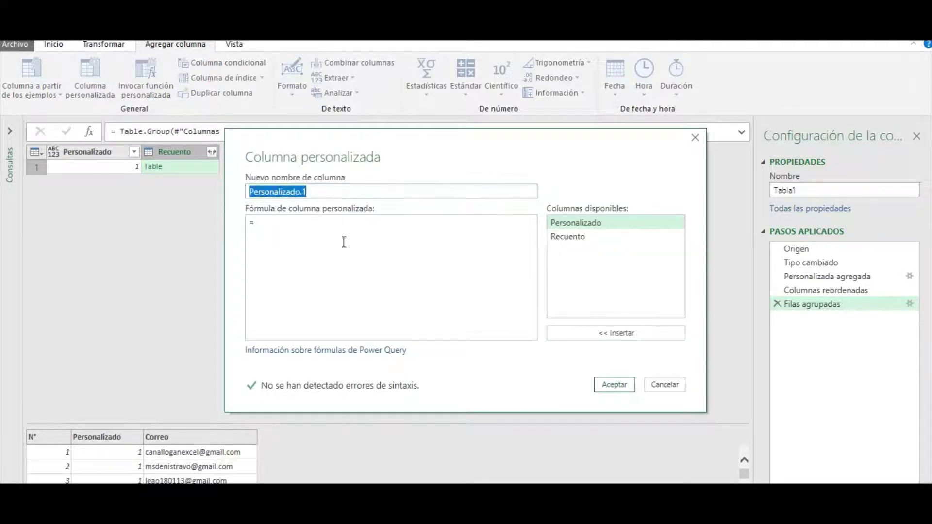
left_click(307, 222)
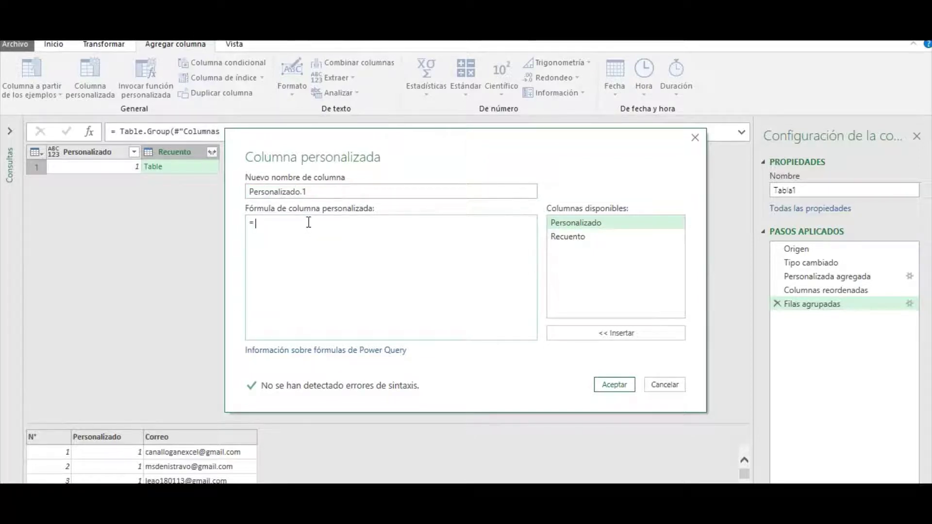
double_click(566, 238)
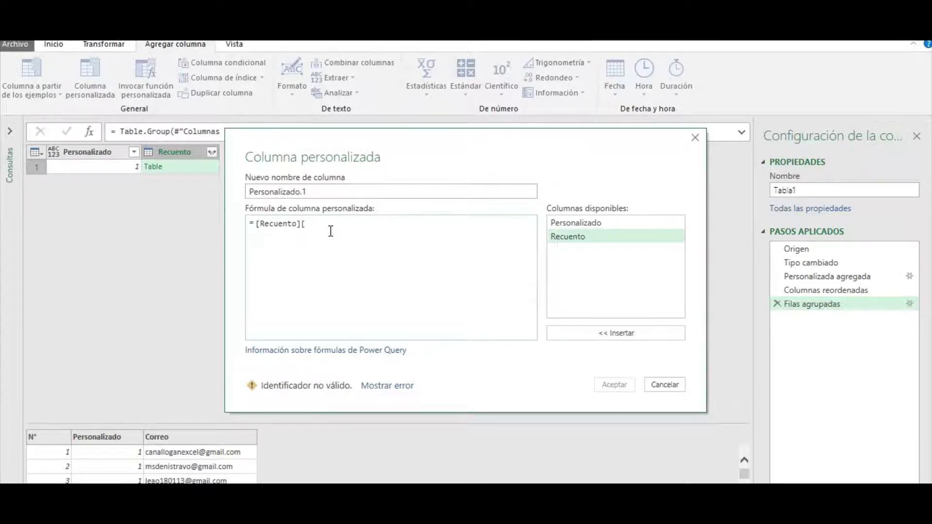
type("Corre")
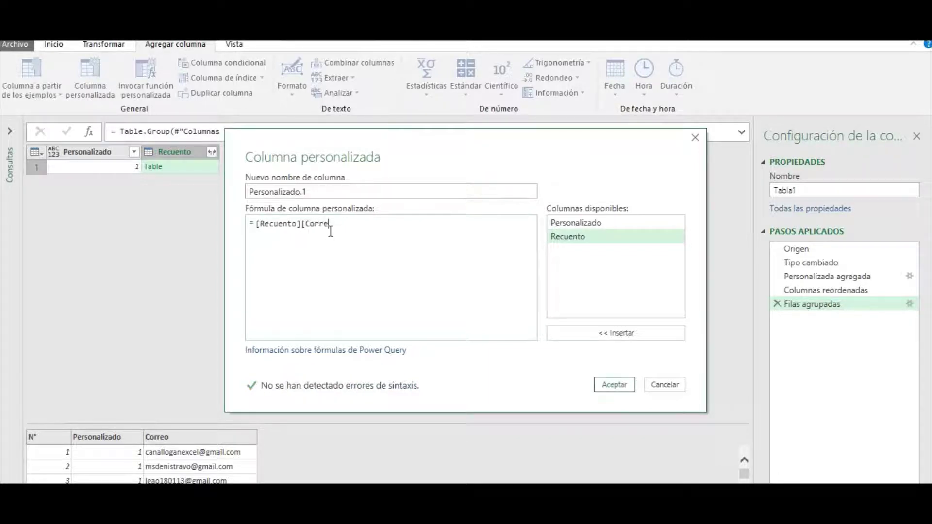
type("o]")
left_click(619, 386)
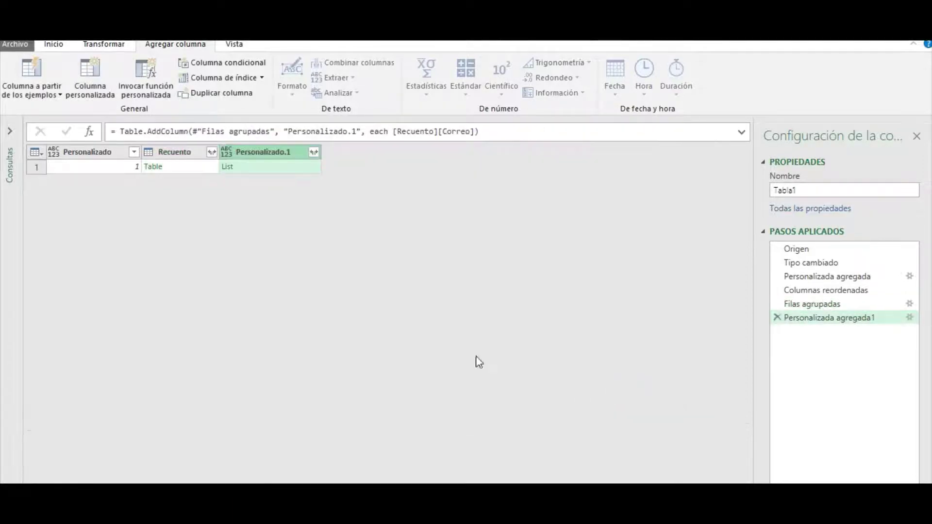
Extract the Personalizado.1 list values as text, joined with a semicolon (;) delimiter
left_click(270, 172)
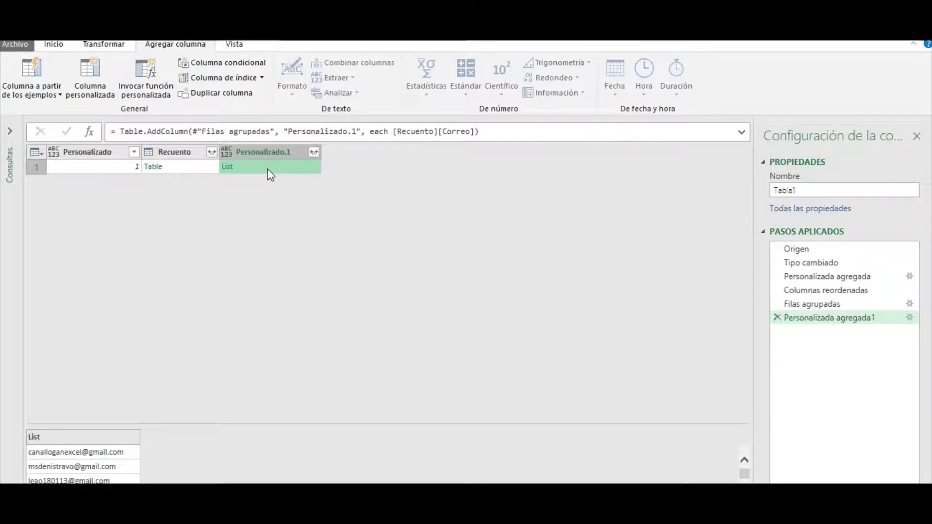
left_click(312, 151)
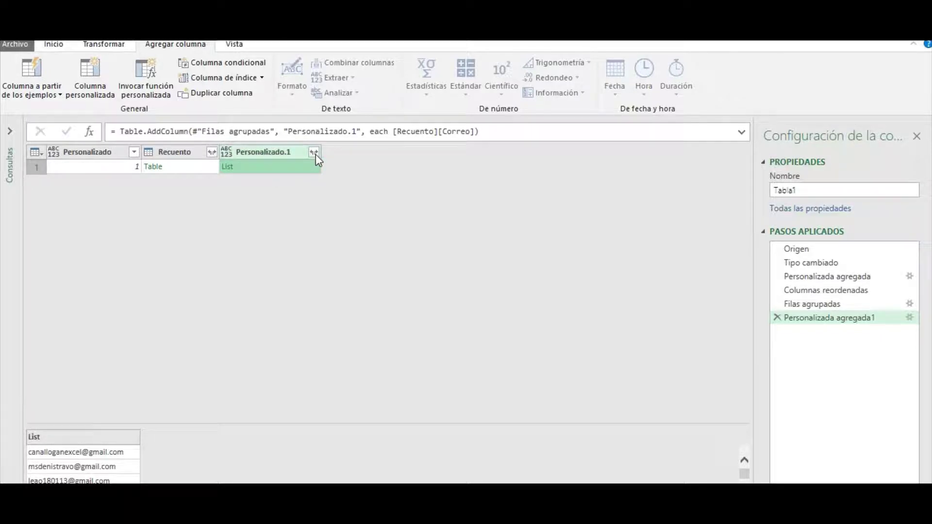
left_click(314, 153)
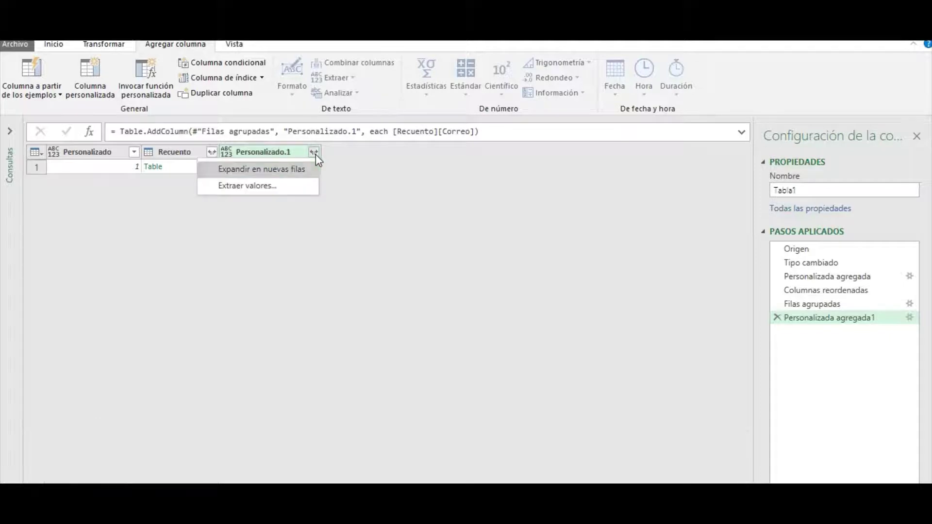
left_click(274, 186)
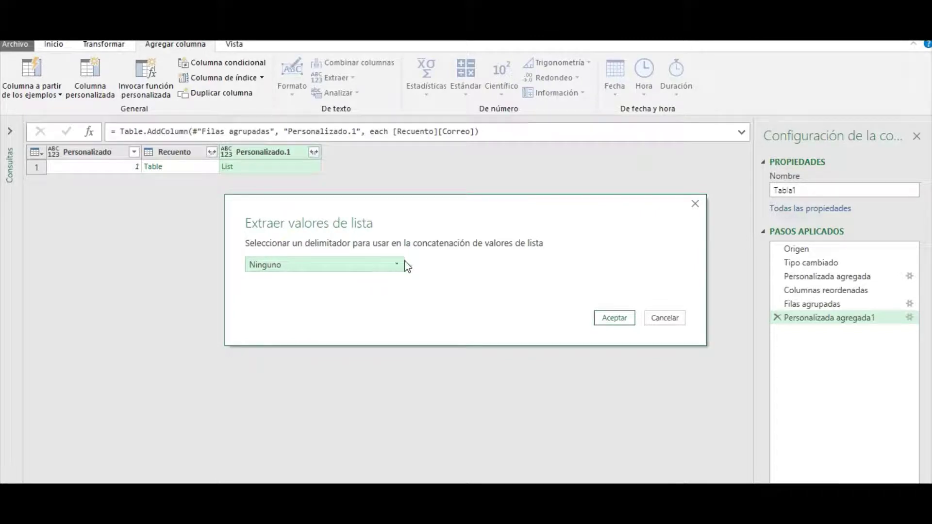
left_click(401, 265)
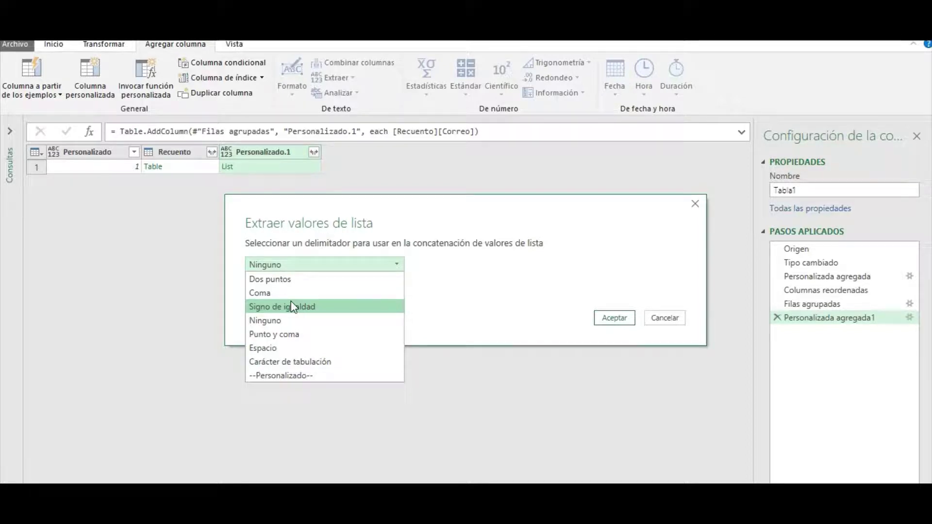
left_click(288, 279)
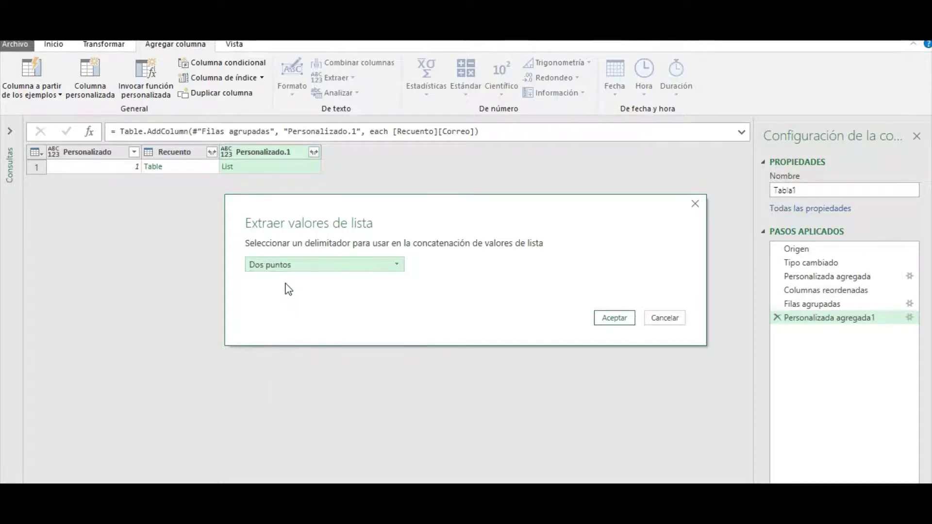
left_click(365, 267)
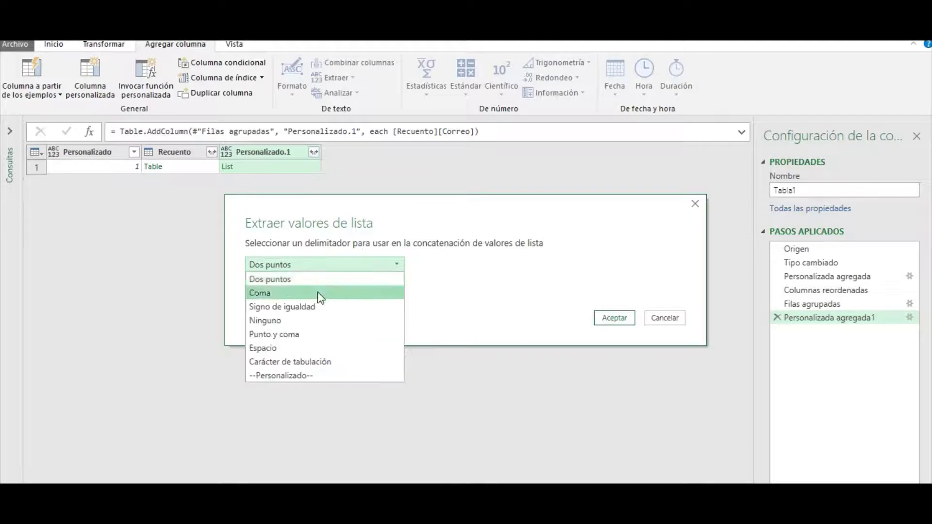
left_click(311, 333)
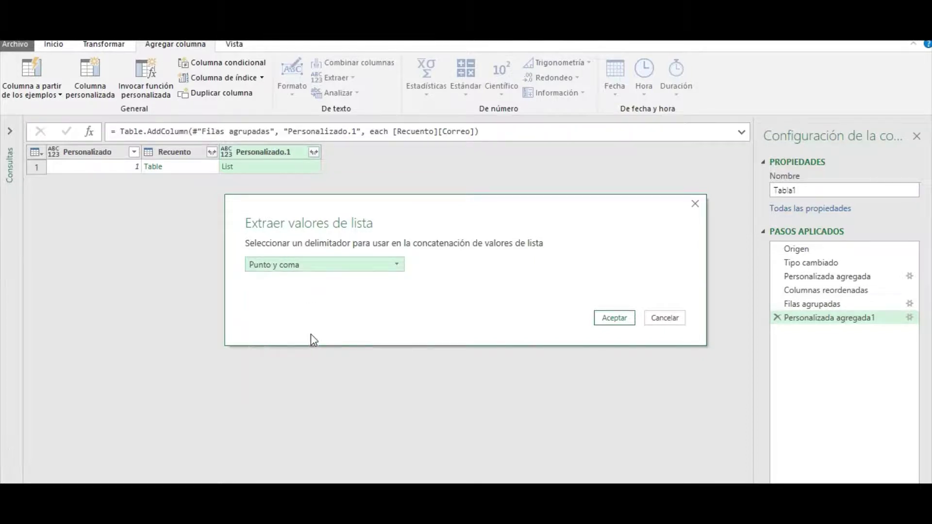
left_click(616, 322)
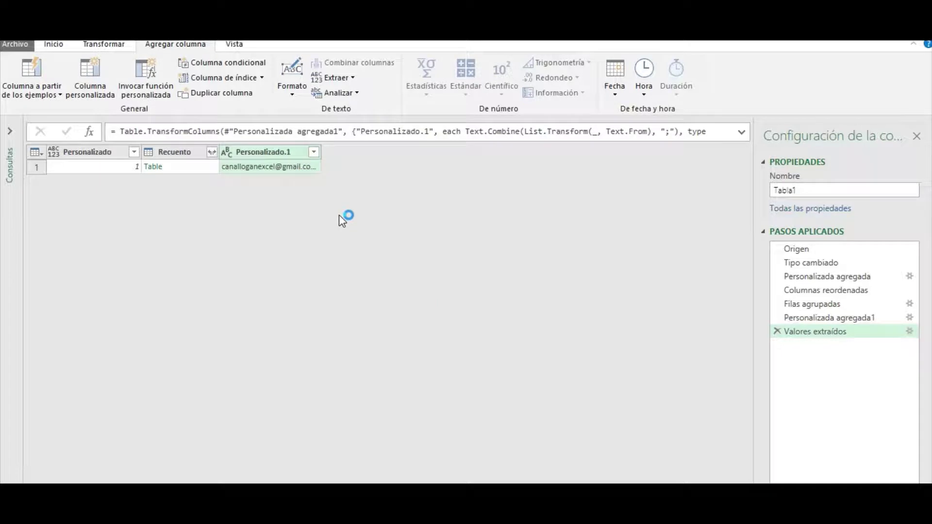
Rename the Personalizado.1 column to 'Correos Concatenados'
right_click(265, 155)
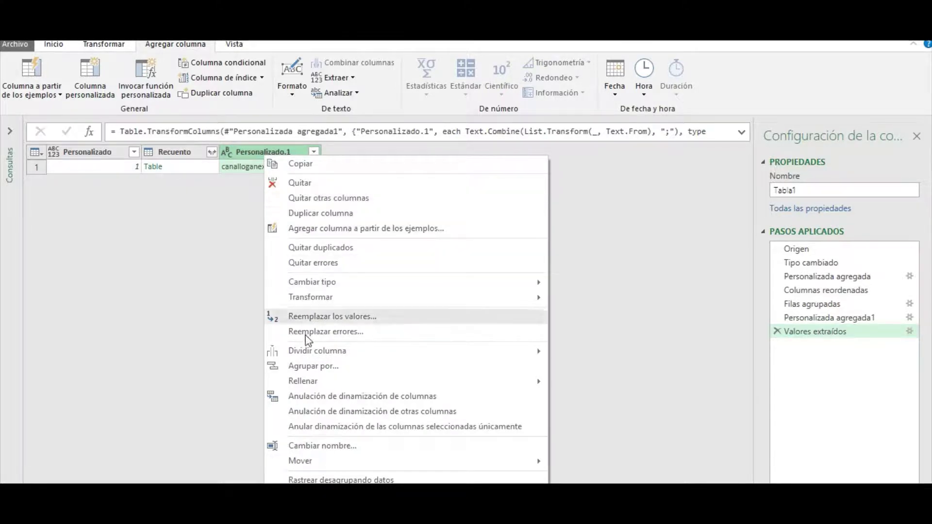
left_click(315, 445)
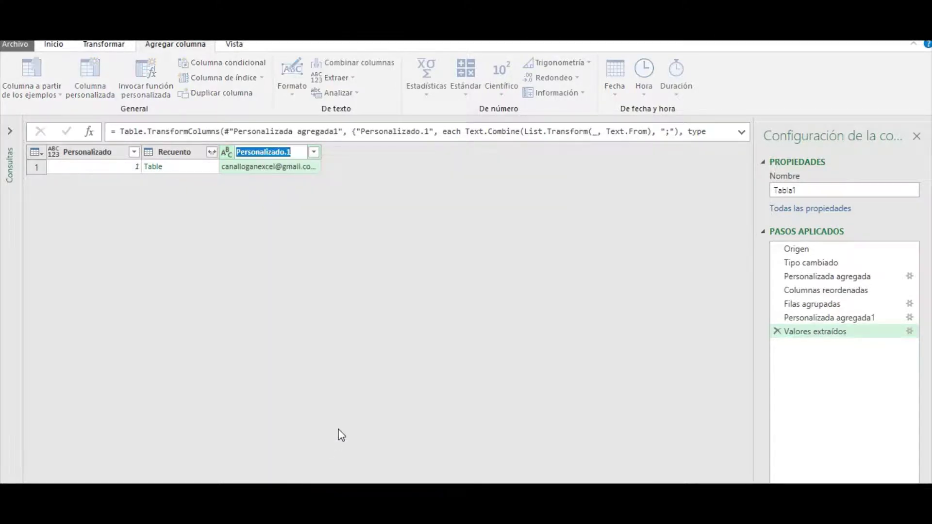
type("C")
type("eos Con")
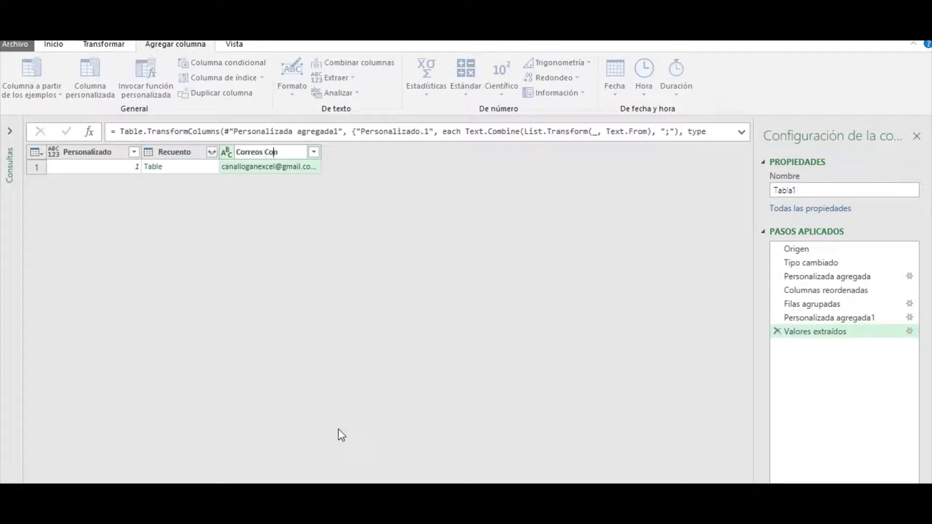
type("atenas")
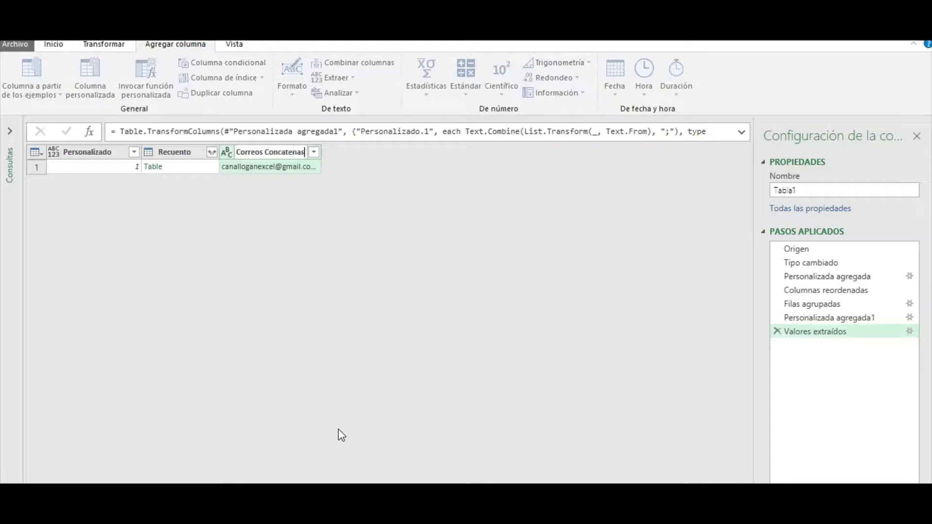
key("BackSpace")
type("dos")
key("Return")
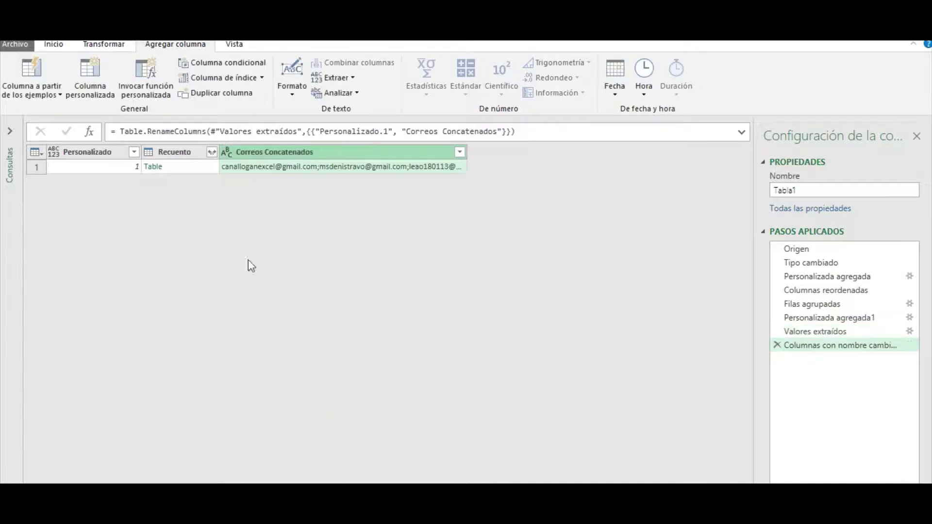
left_click(181, 155)
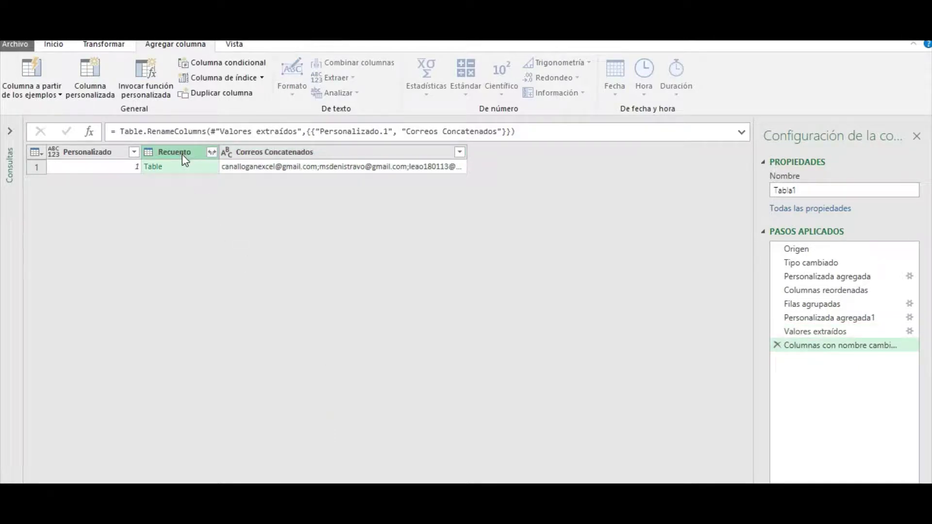
right_click(183, 155)
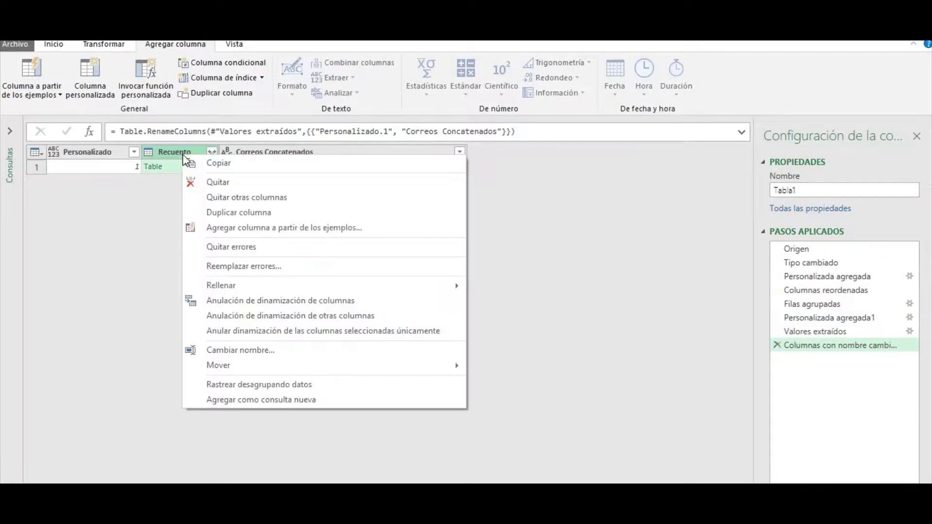
Remove the Recuento column from the query and check the joined email value
left_click(204, 183)
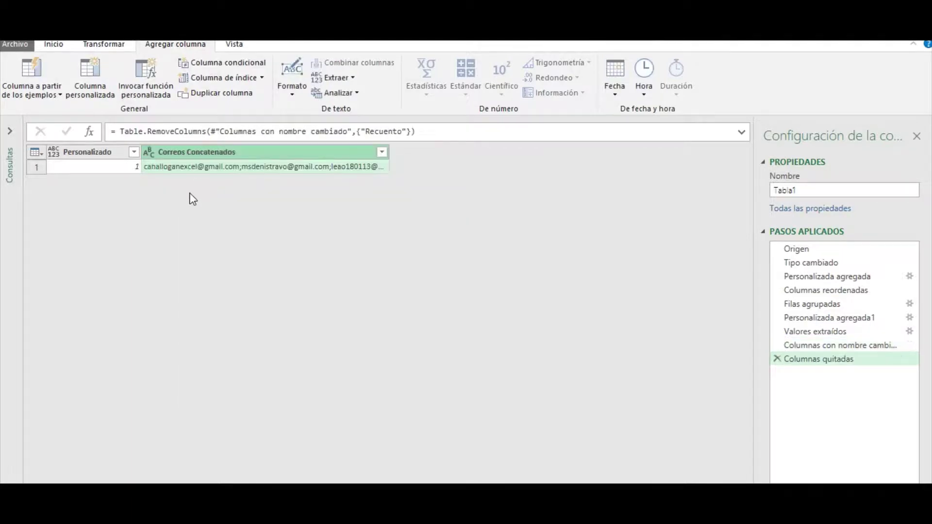
left_click(124, 167)
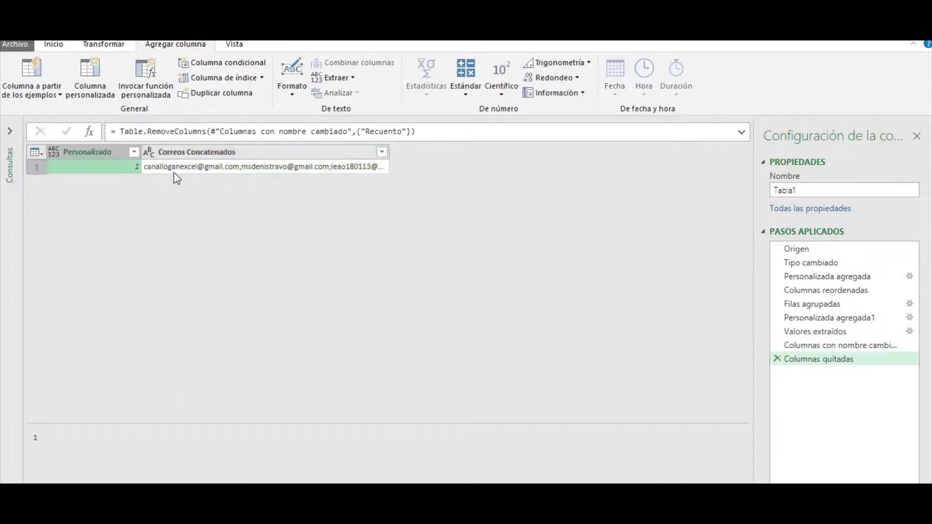
left_click(187, 169)
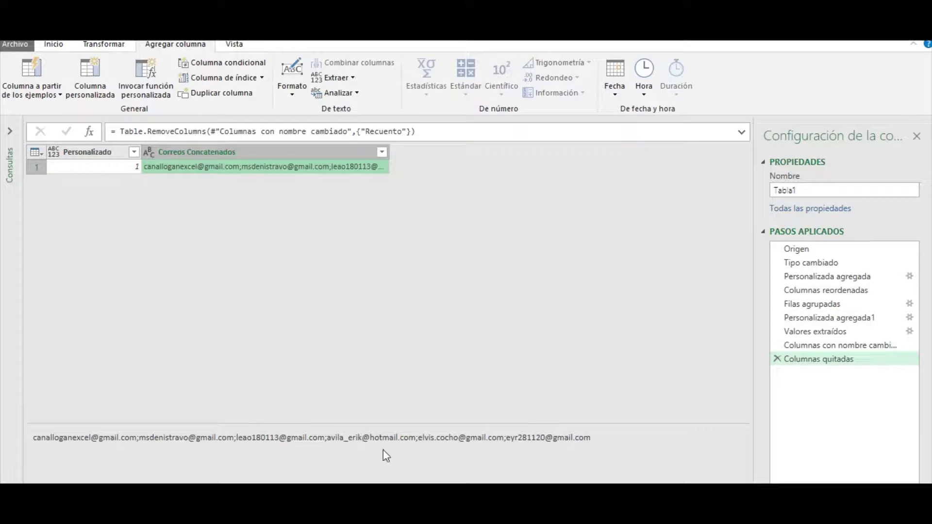
Close and load the query into the Excel workbook as a table
left_click(89, 168)
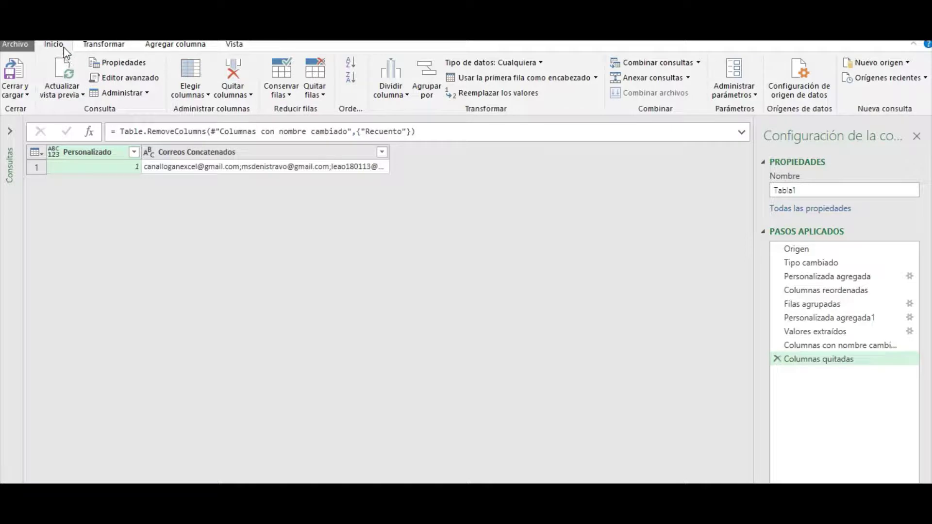
left_click(28, 93)
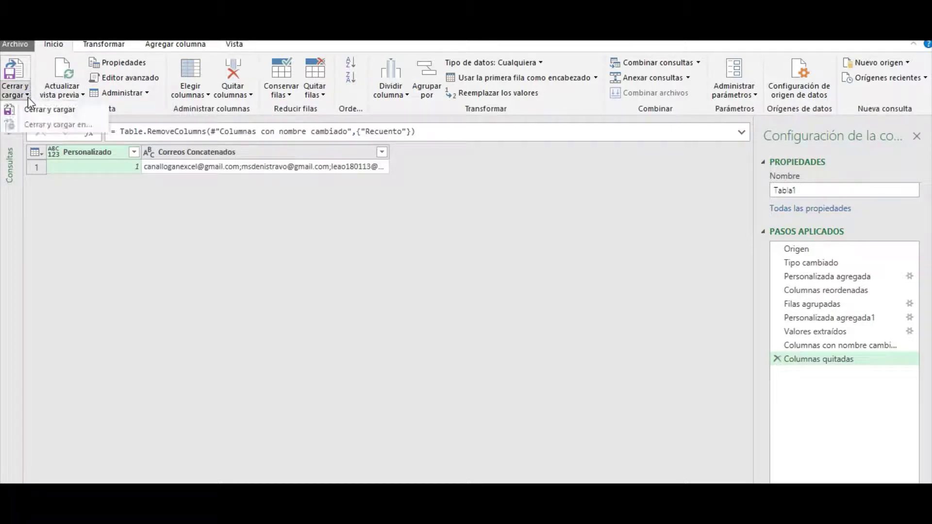
left_click(48, 110)
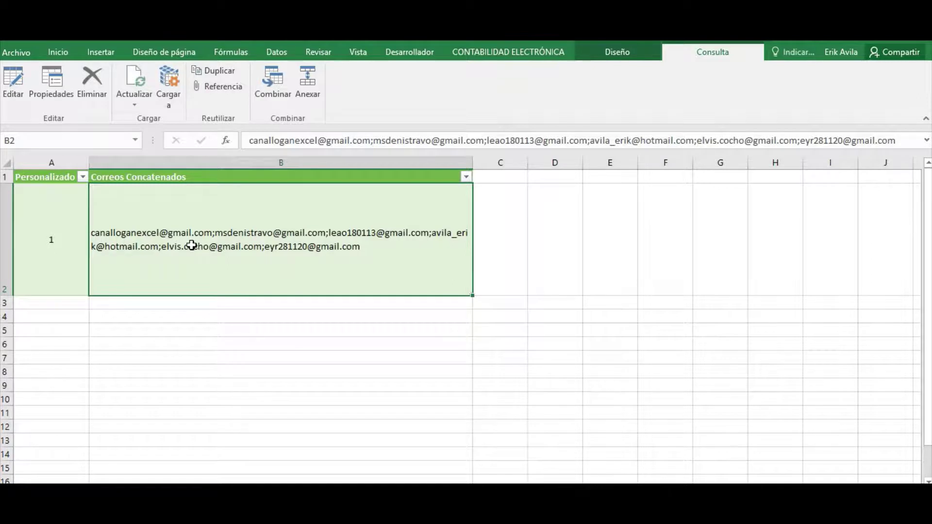
Inspect the joined email cell in the loaded query table without changing it
left_click(469, 326)
left_click(299, 241)
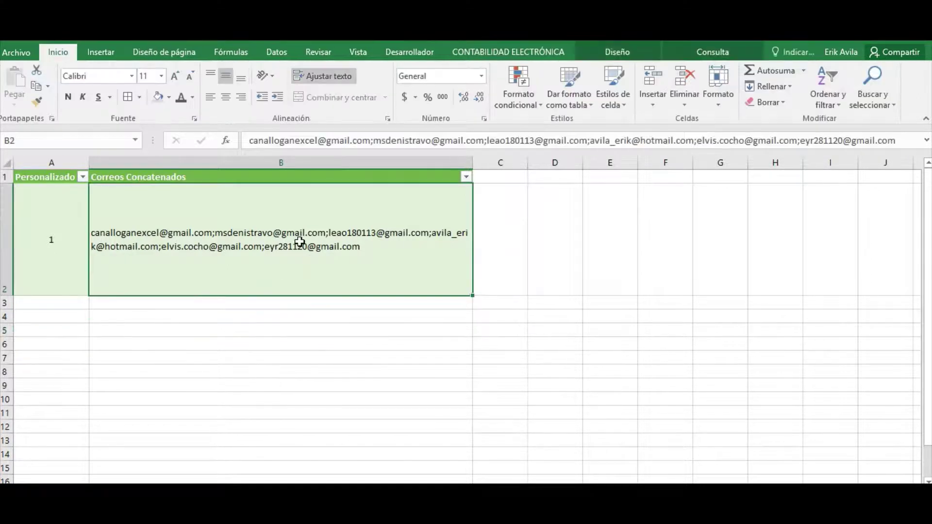
left_click_drag(486, 250, 624, 247)
left_click(374, 231)
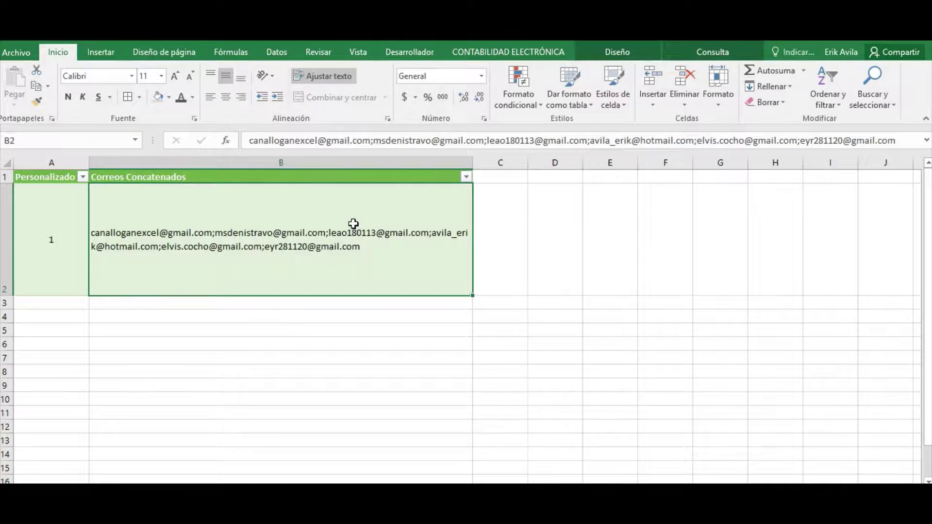
left_click(309, 319)
left_click(303, 266)
double_click(216, 239)
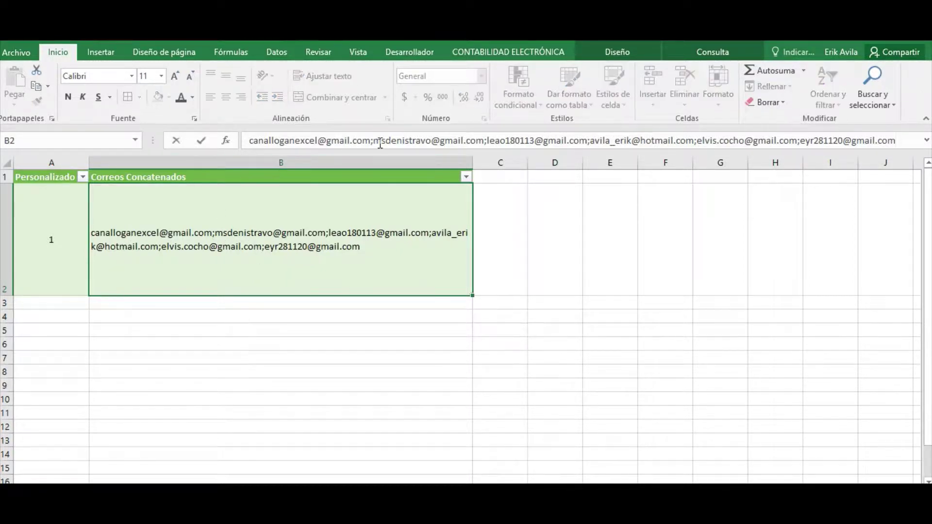
key("Escape")
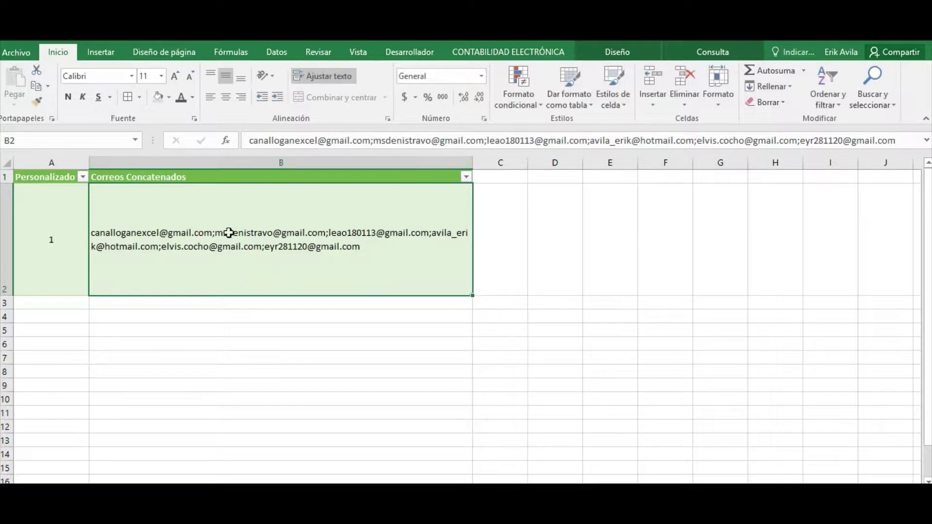
Copy the loaded table and select E4 on the main Power Query sheet
left_click_drag(62, 181, 245, 268)
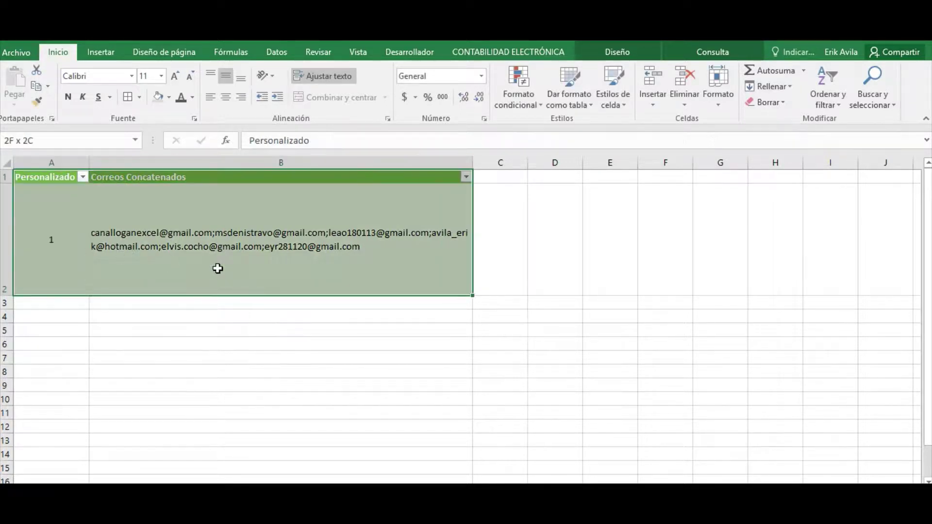
key("ctrl+c")
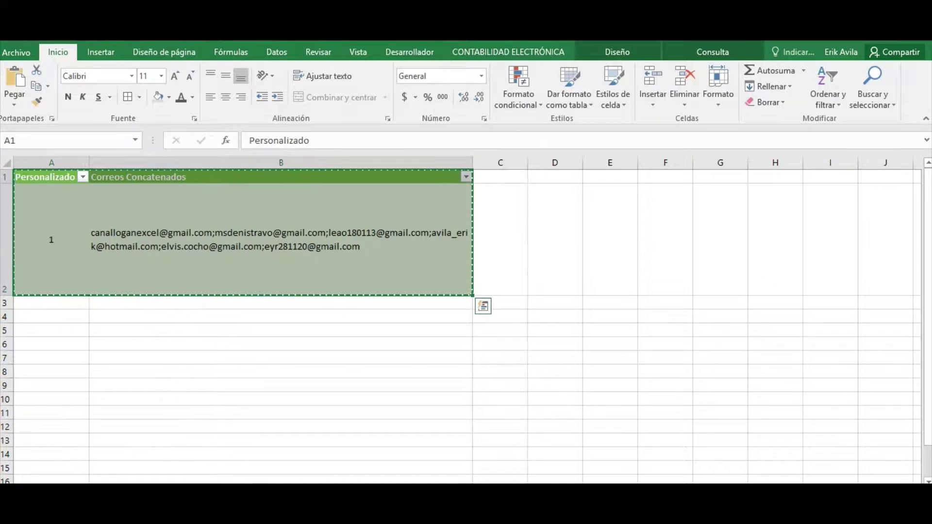
left_click(224, 478)
left_click(281, 251)
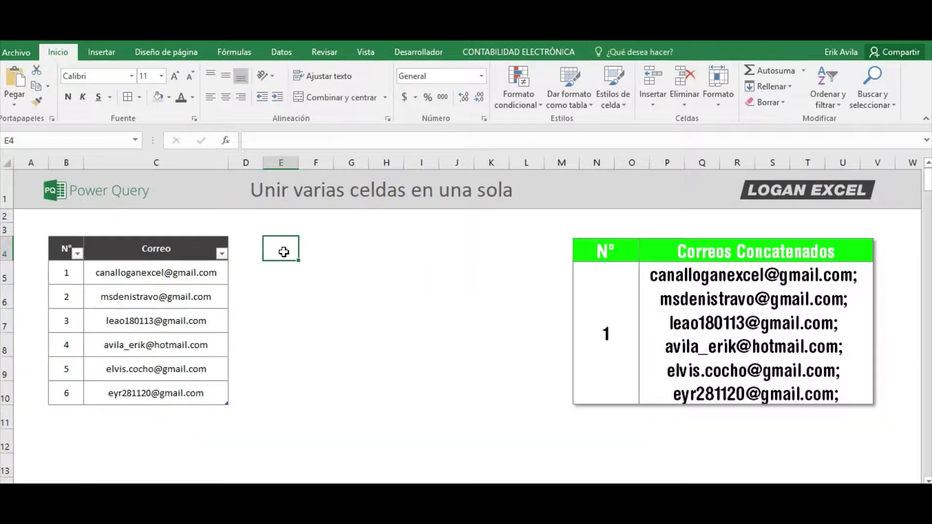
Paste the joined-email table at E4, widen column F, and move the reference picture right
key("ctrl+v")
left_click(312, 277)
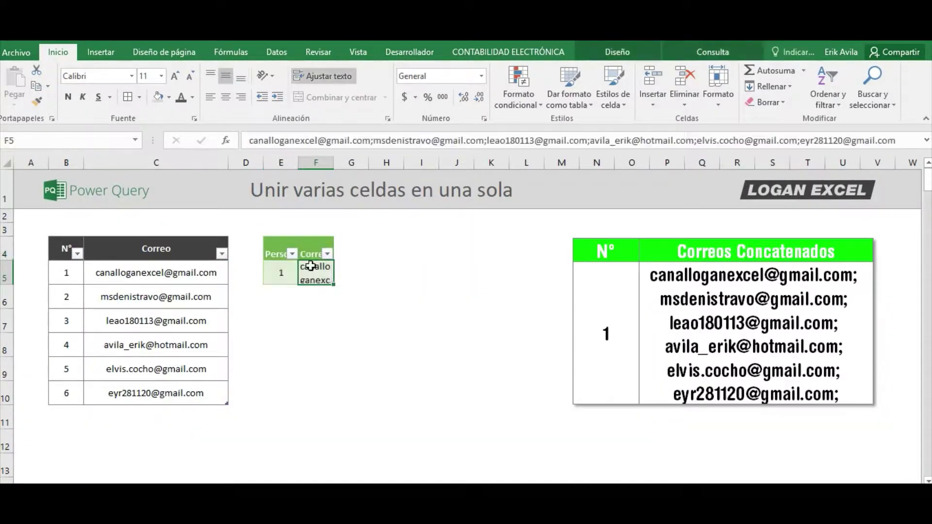
left_click_drag(334, 163, 573, 169)
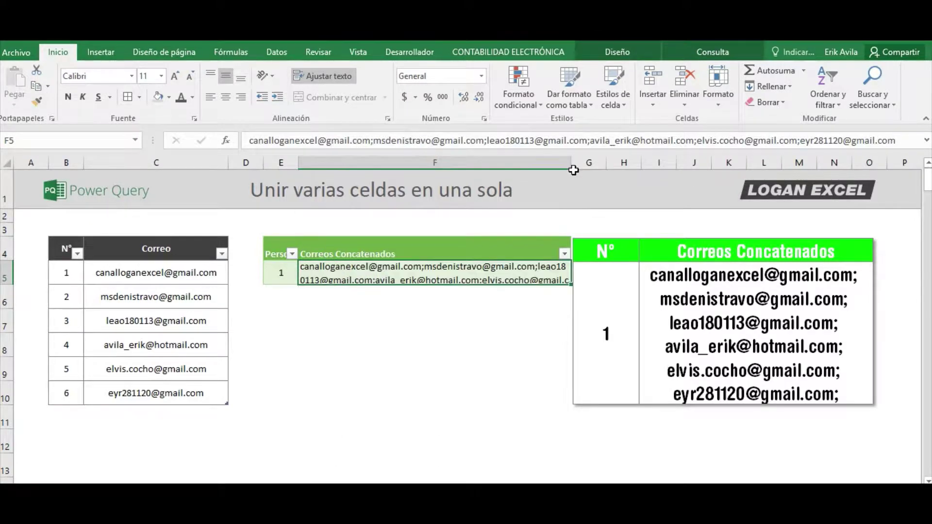
left_click(651, 276)
left_click_drag(589, 293, 753, 299)
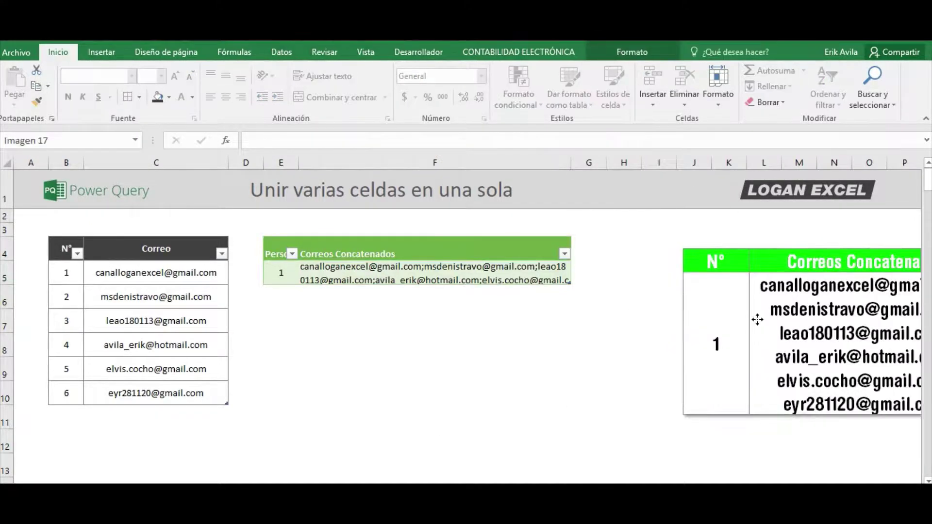
left_click_drag(571, 163, 704, 164)
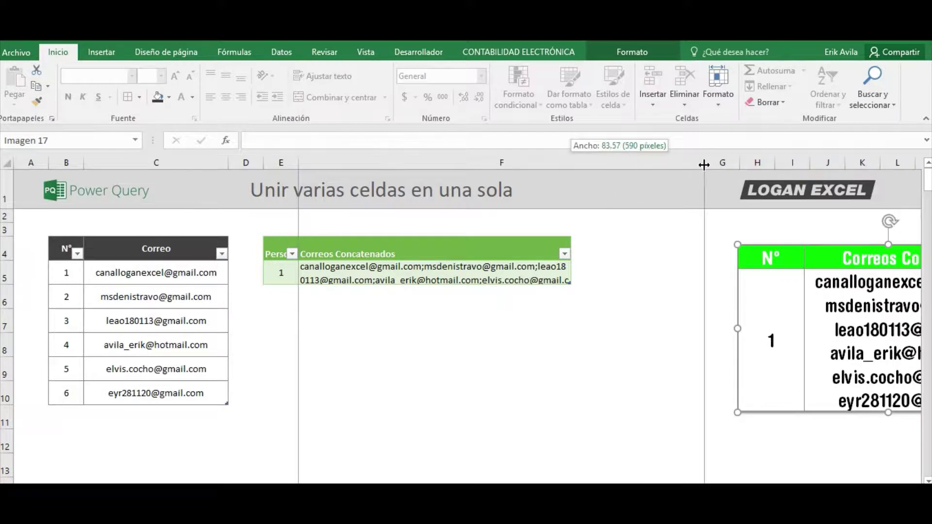
Centre the wrapped joined email text in F5
left_click(459, 277)
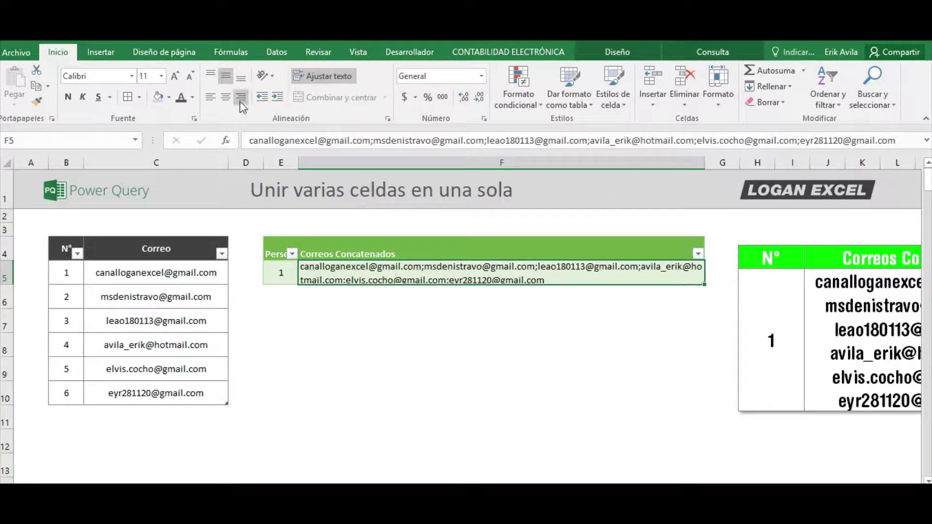
left_click(225, 97)
left_click(431, 338)
left_click(385, 275)
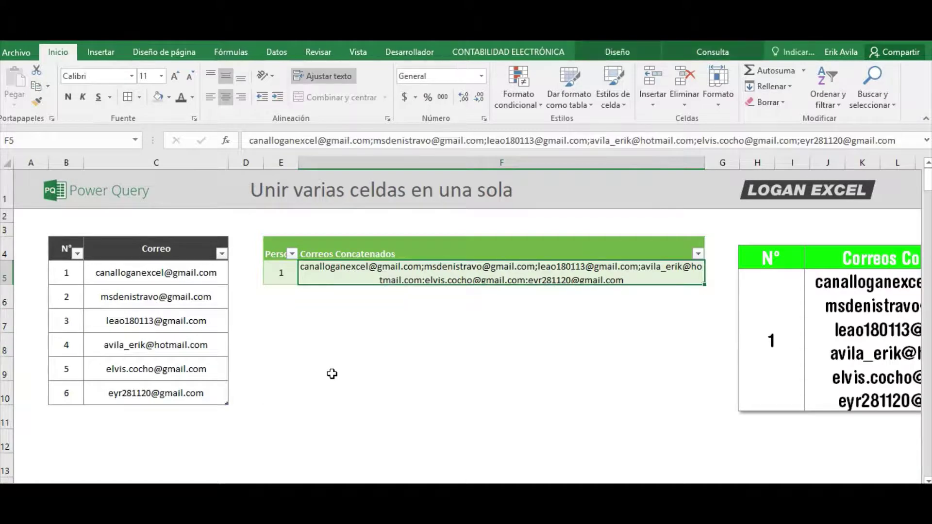
left_click(333, 374)
left_click(294, 276)
Point out each source email in column C down to C10, then reselect F5
left_click_drag(170, 276, 172, 352)
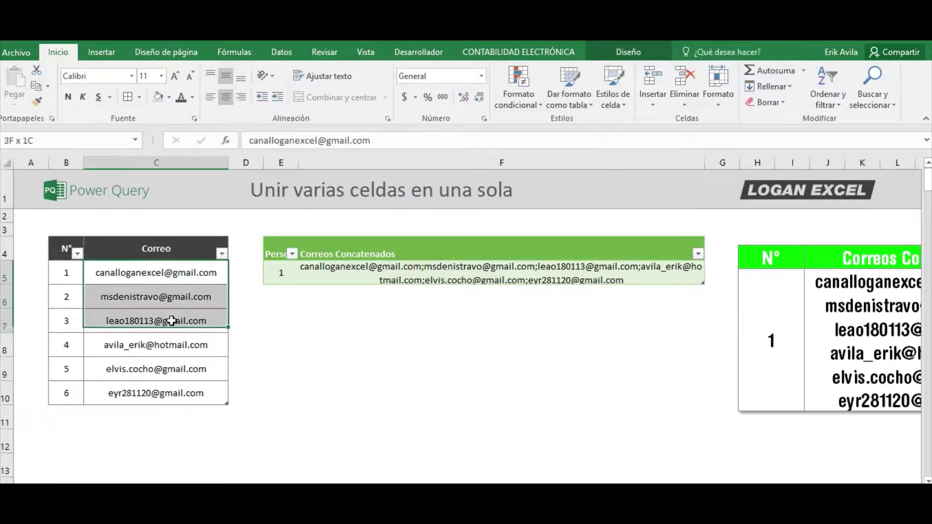
left_click(173, 279)
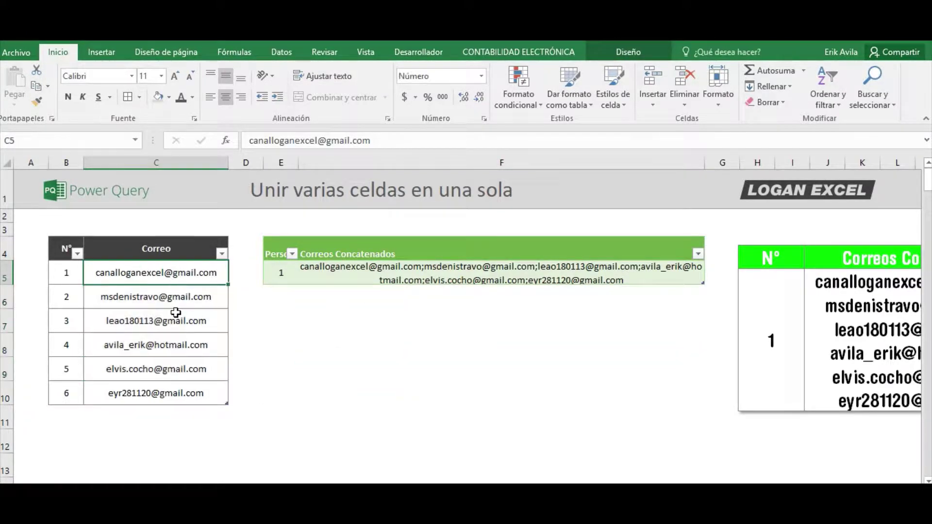
left_click(175, 298)
left_click(183, 319)
left_click(186, 346)
left_click(187, 370)
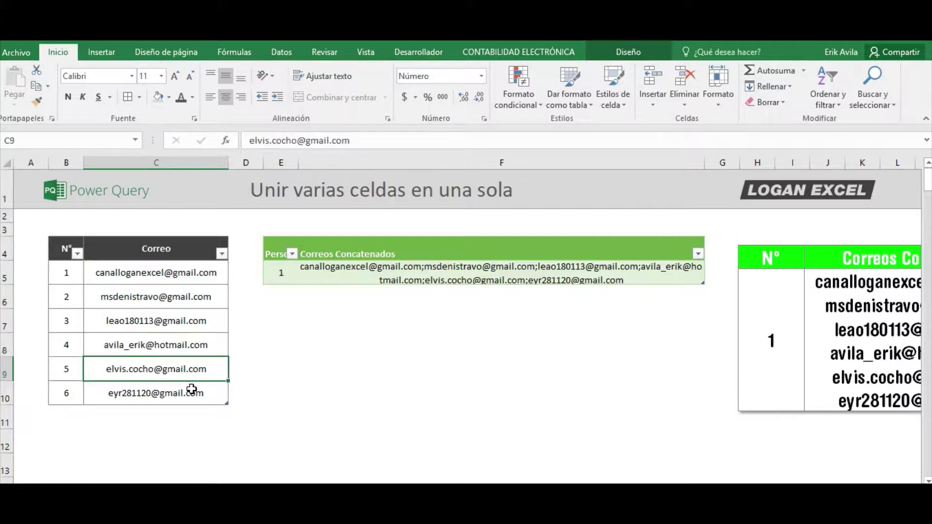
left_click(190, 392)
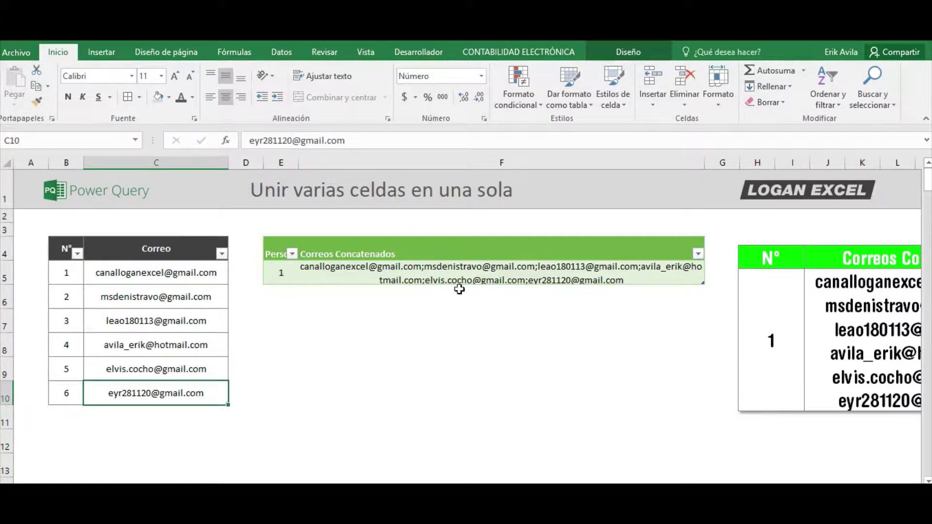
left_click(480, 273)
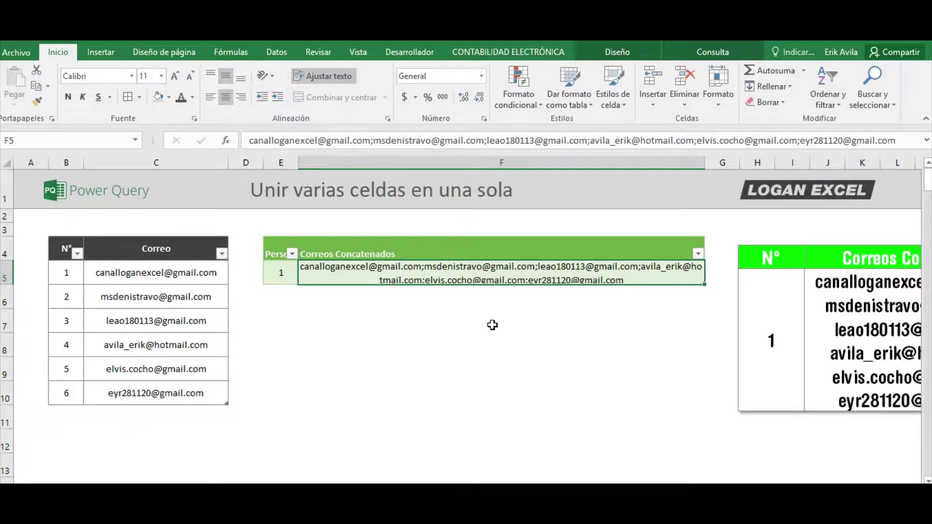
Move between the source and joined emails and select the whole Correo table
key("Left")
key("Left")
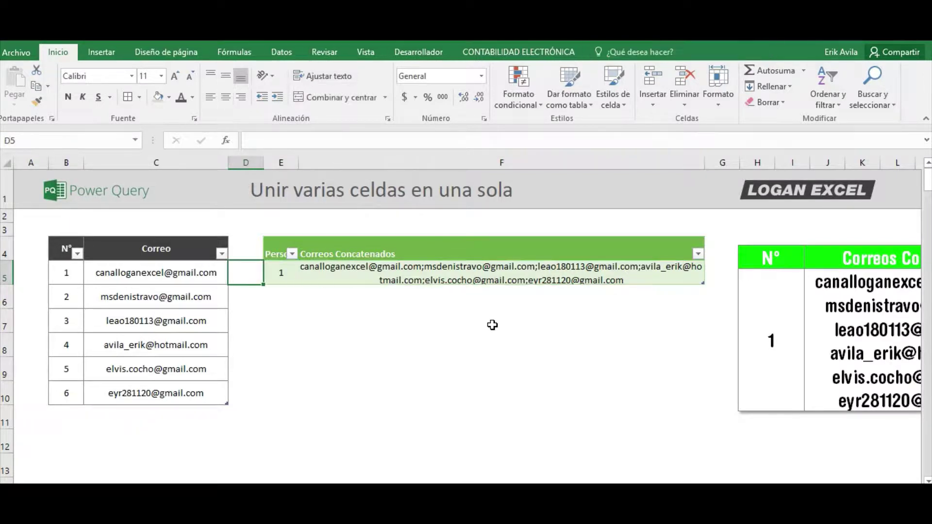
key("Left")
key("Down")
key("Down")
key("Up")
key("Up")
key("Right")
key("Right")
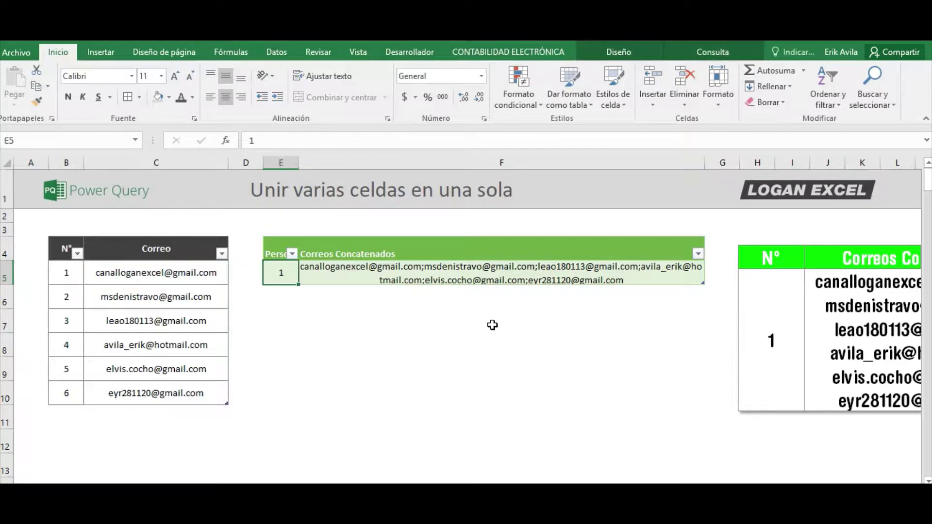
key("Right")
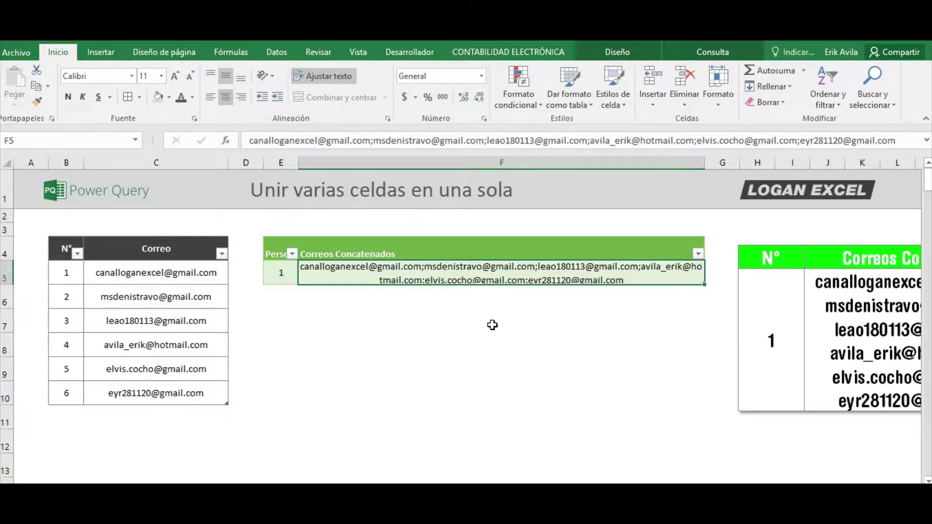
key("Left")
key("Left")
key("Left")
key("Left")
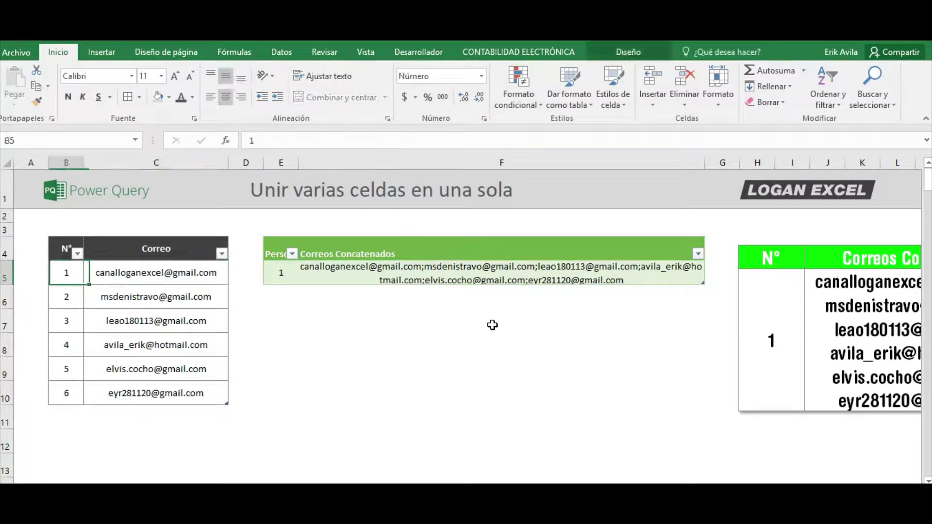
key("Up")
key("ctrl+shift+Down")
key("ctrl+shift+Right")
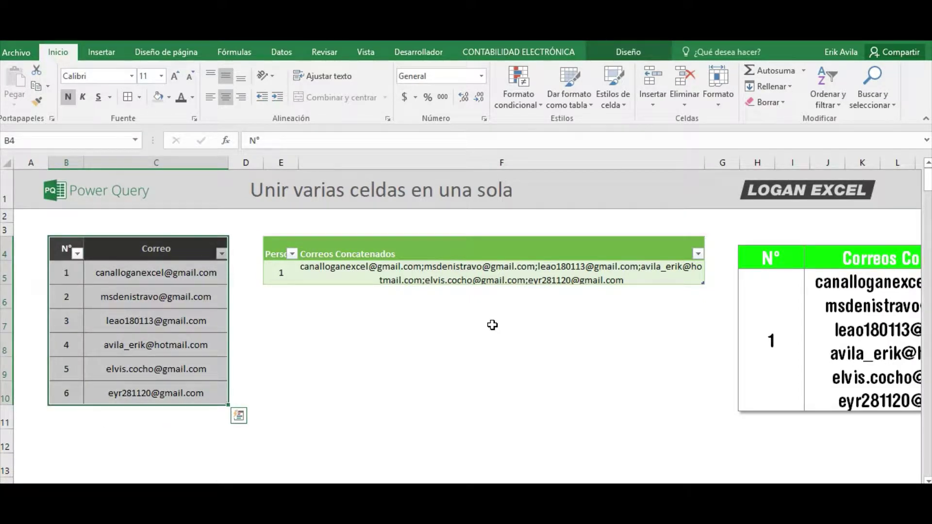
key("Down")
key("Down")
key("Down")
key("Down")
key("Down")
key("Down")
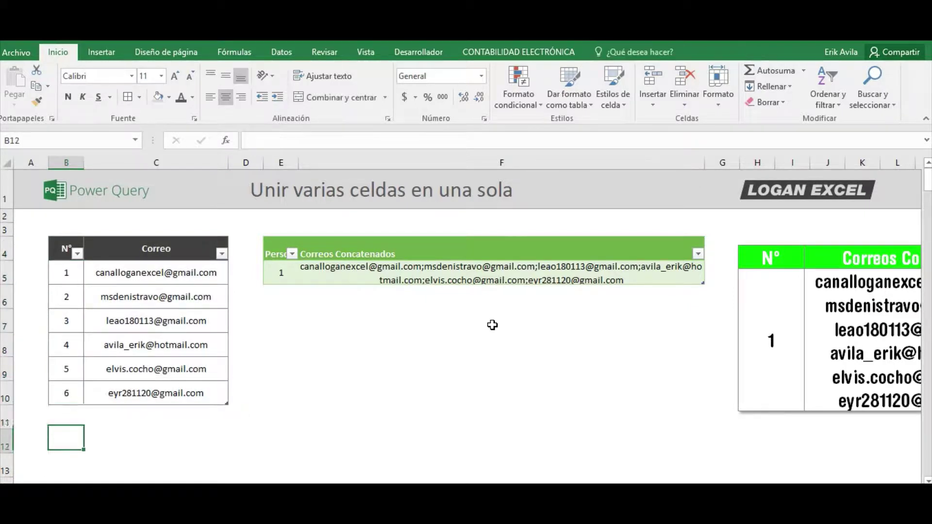
key("Up")
key("Up")
key("Down")
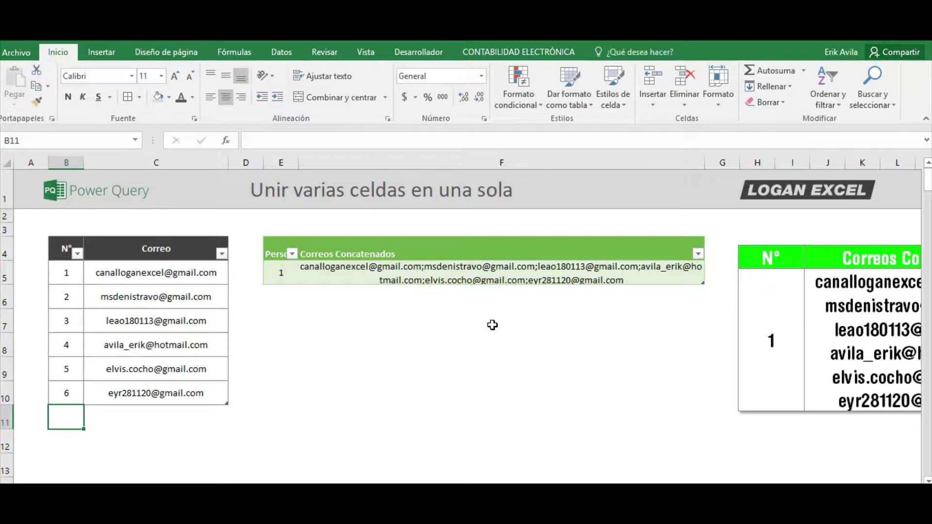
Enter 7 as the new row number in B11
type("7")
key("Tab")
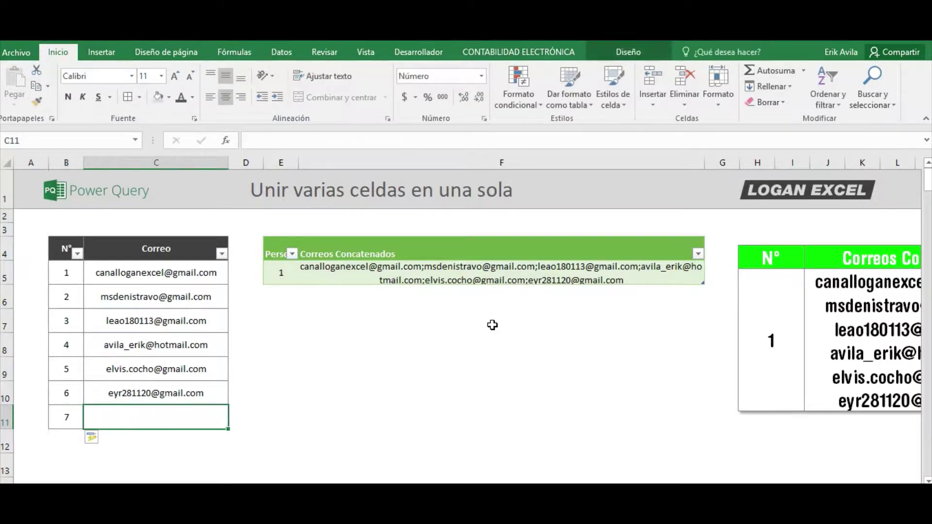
key("Up")
key("Up")
key("Down")
key("Down")
key("Down")
key("Up")
key("Up")
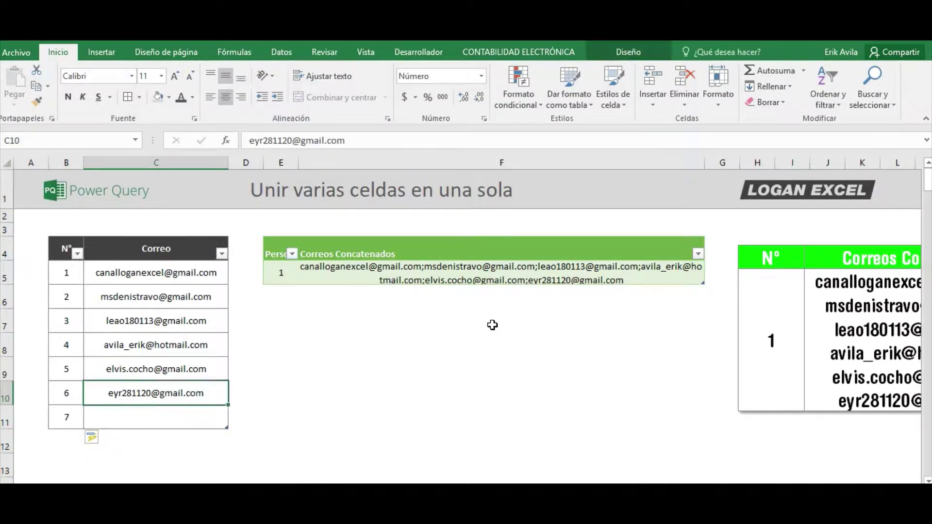
key("Left")
key("Down")
key("Right")
Copy the C10 email into C11 and shorten the pasted address
key("Up")
key("ctrl+c")
key("Down")
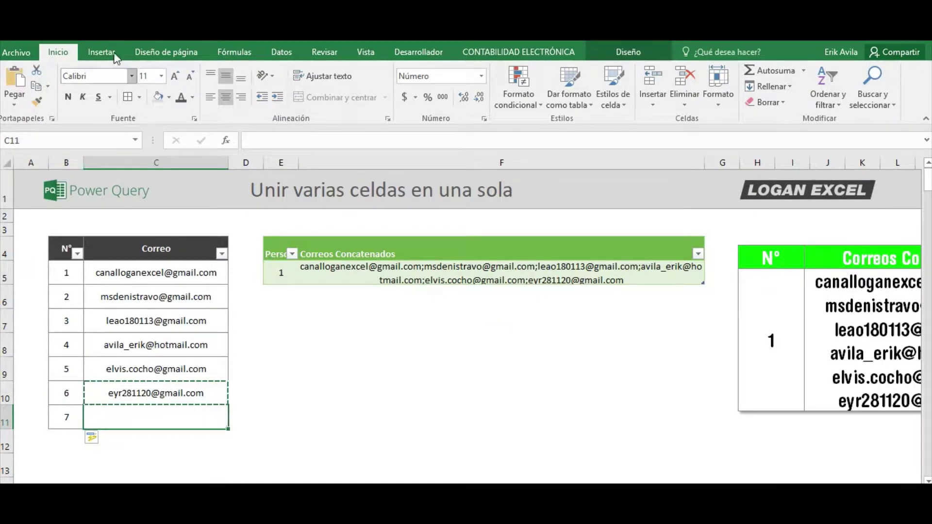
key("ctrl+v")
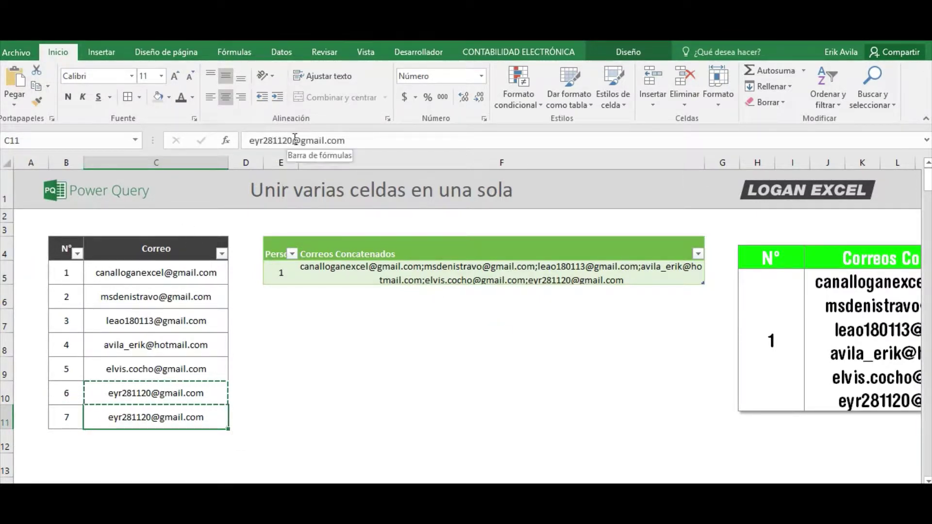
left_click(288, 137)
key("BackSpace")
key("BackSpace")
key("BackSpace")
key("BackSpace")
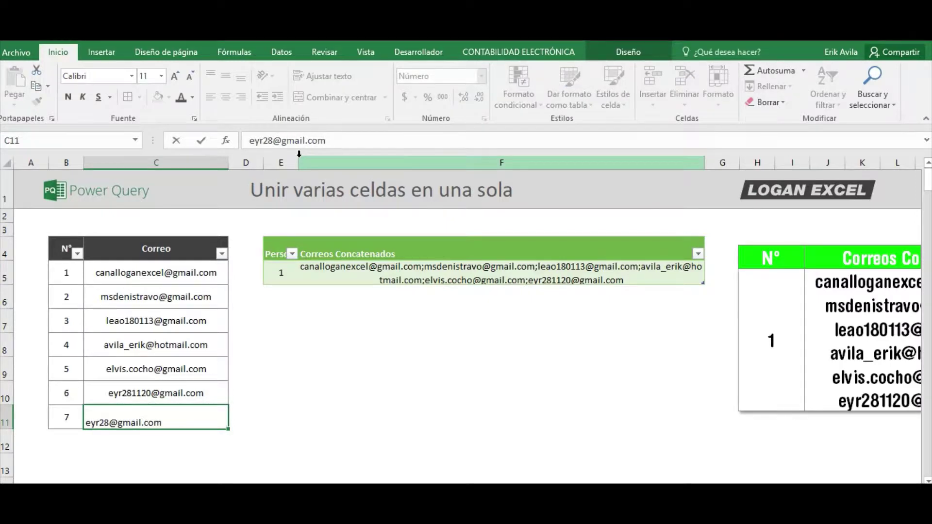
key("ctrl+Return")
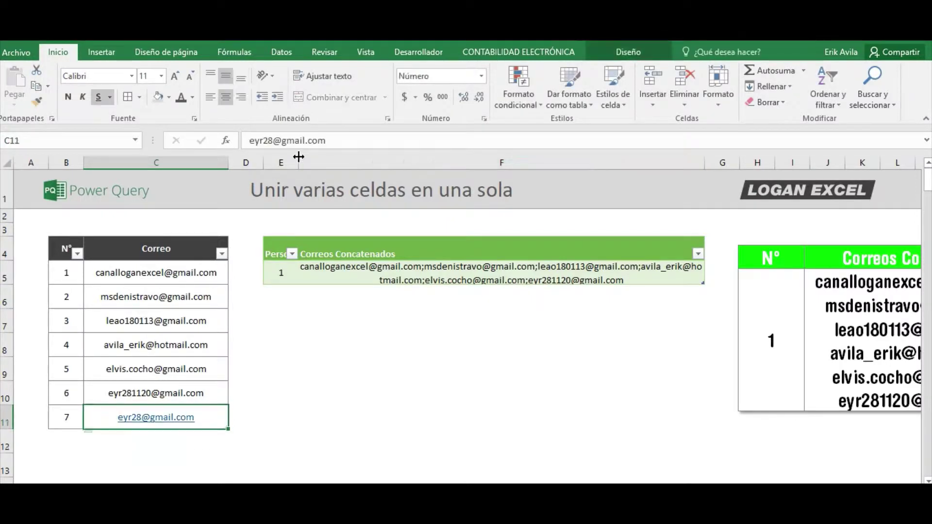
left_click(400, 276)
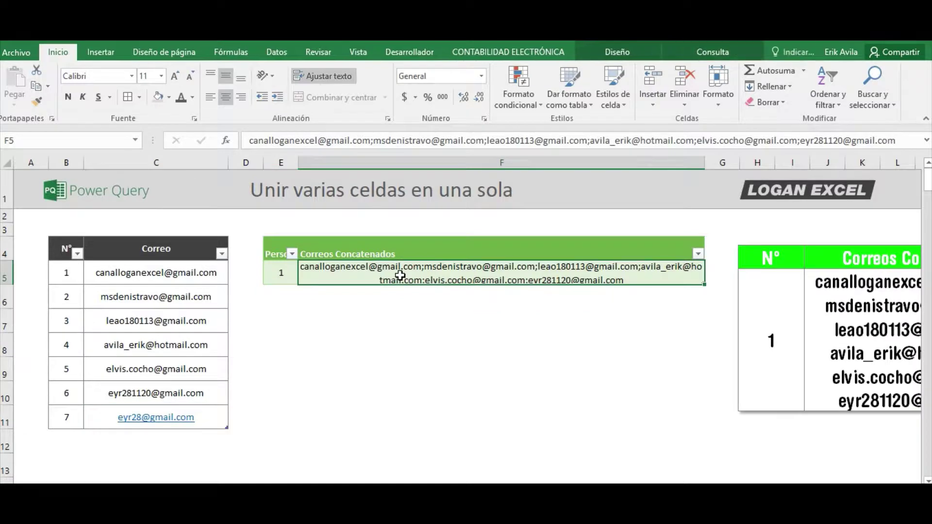
Refresh the query from F5 so it includes the seventh email
left_click(366, 249)
left_click(484, 275)
right_click(486, 283)
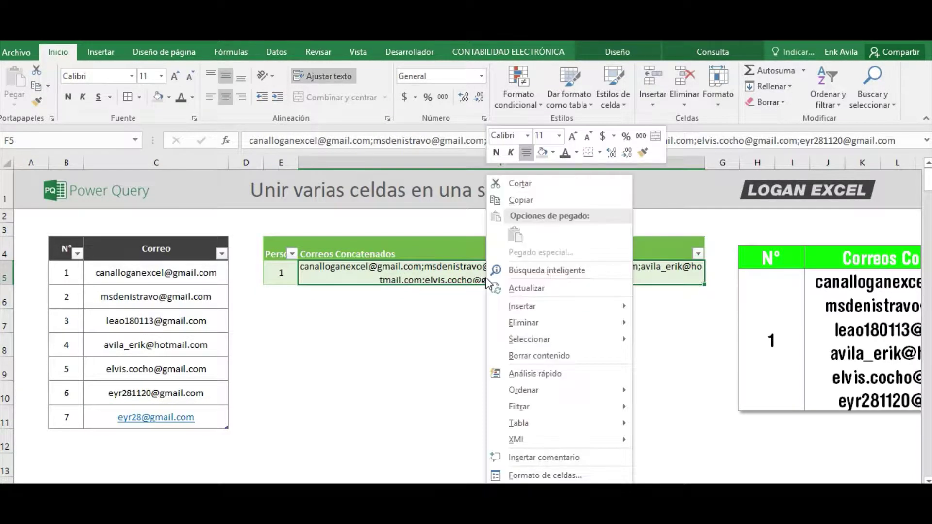
left_click(526, 288)
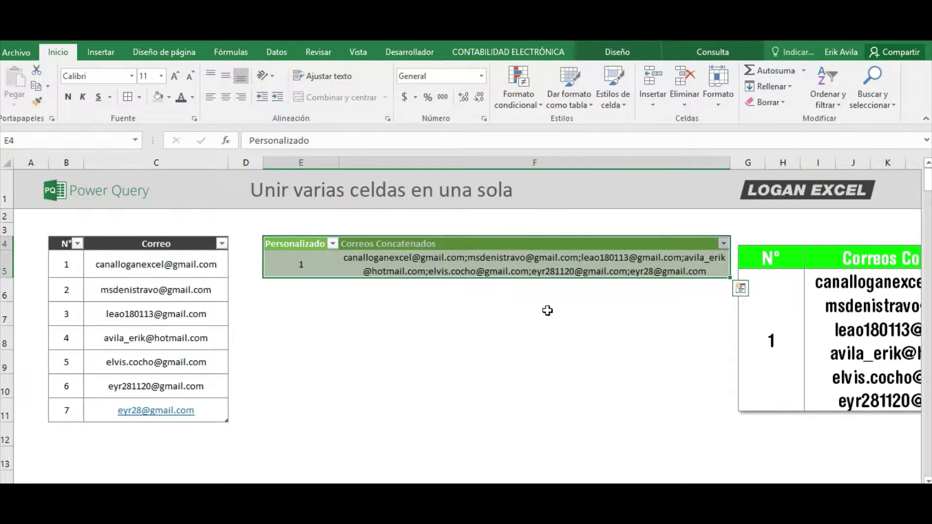
Inspect the refreshed F5 result, then move to the empty cells below the Correo table
left_click(582, 304)
left_click(610, 278)
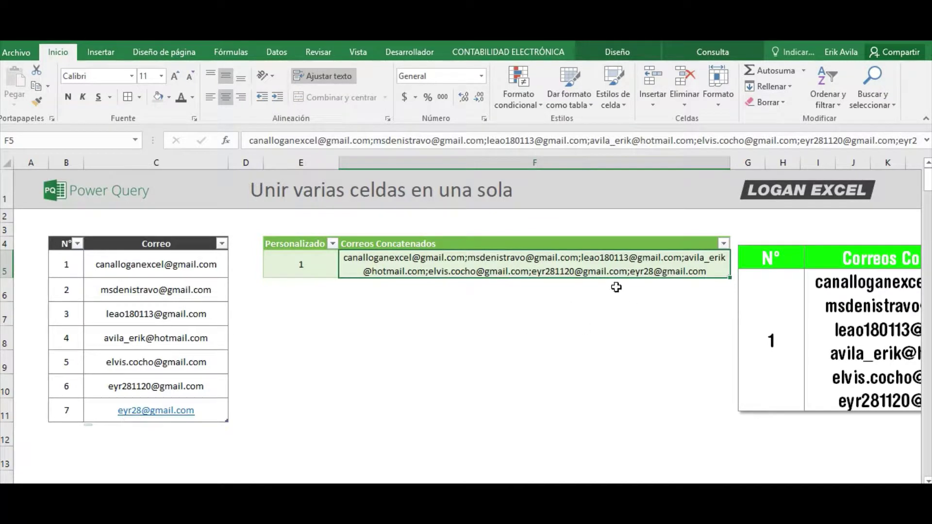
left_click(630, 295)
left_click(652, 267)
left_click(105, 435)
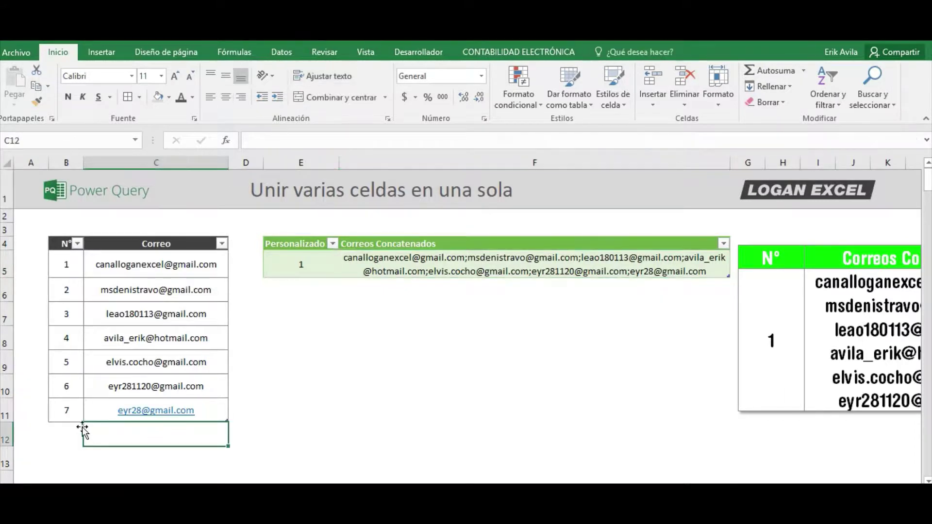
scroll(80, 427, "down", 1)
left_click(76, 395)
Copy the extra email list further down column C, excluding the blank trailing row
key("ctrl+Down")
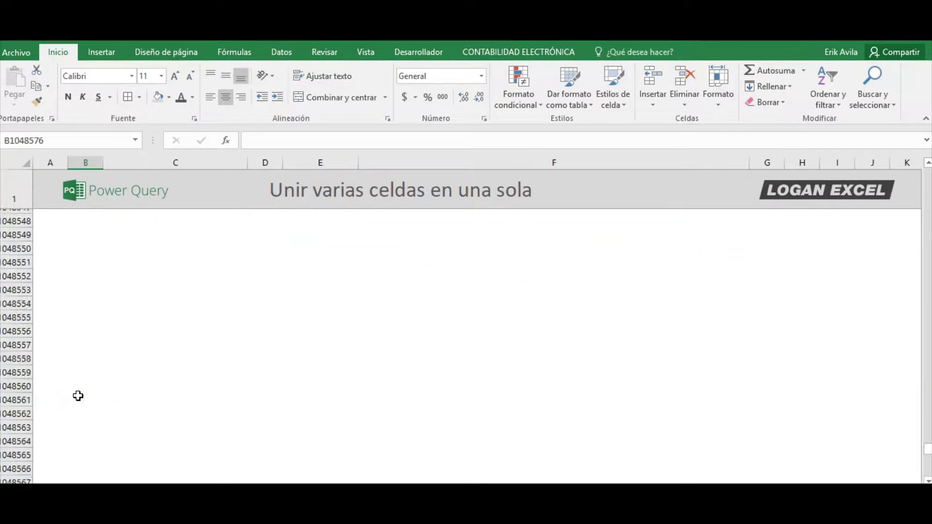
key("Right")
key("ctrl+Up")
key("Up")
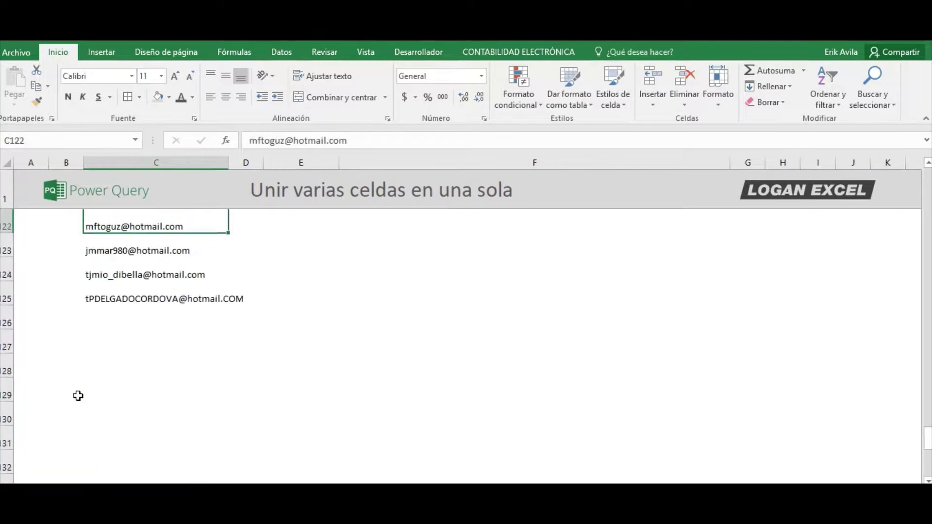
key("ctrl+Up")
key("ctrl+shift+Down")
key("shift+Up")
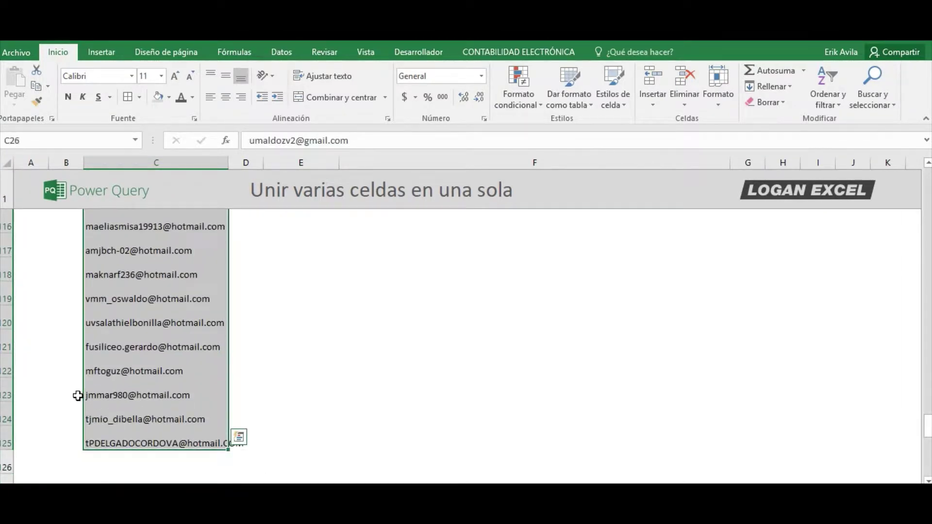
key("ctrl+c")
Paste the extra emails below entry 7 in the Correo table
key("ctrl+Up")
key("Down")
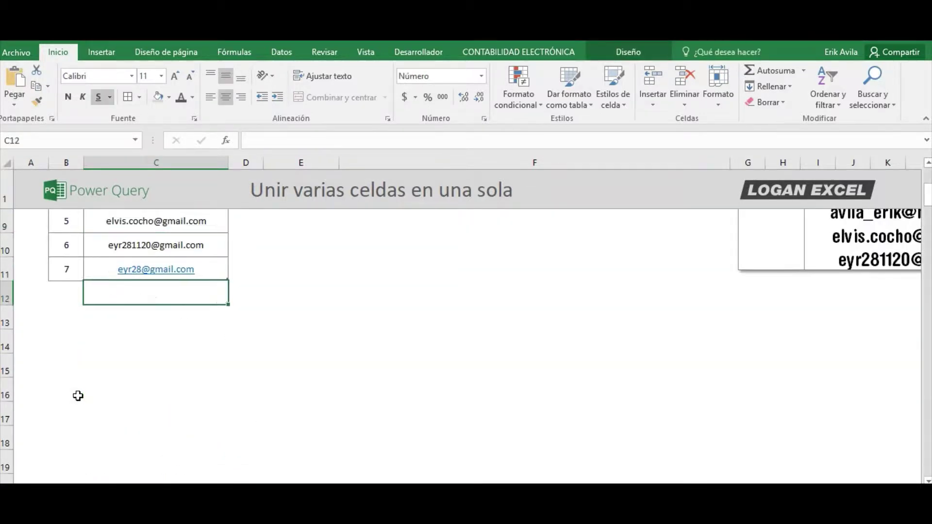
scroll(97, 349, "up", 1)
right_click(148, 368)
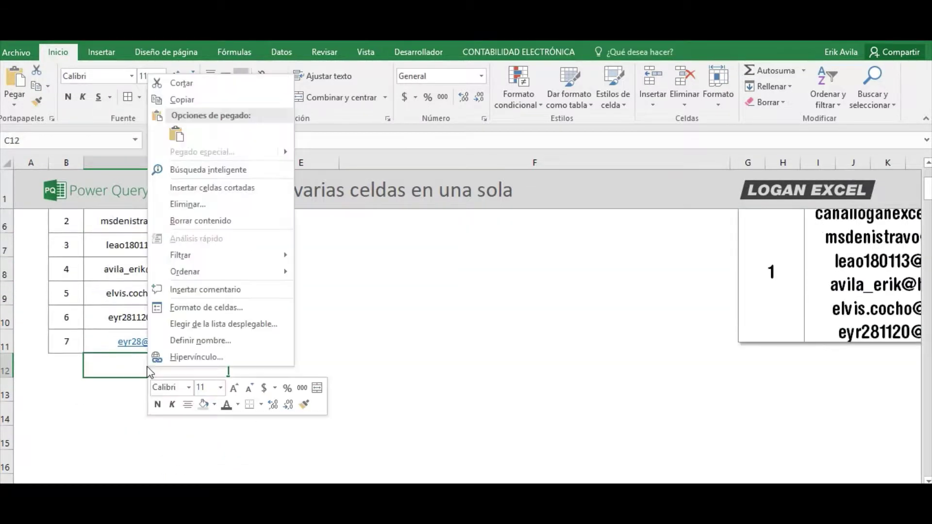
left_click(183, 138)
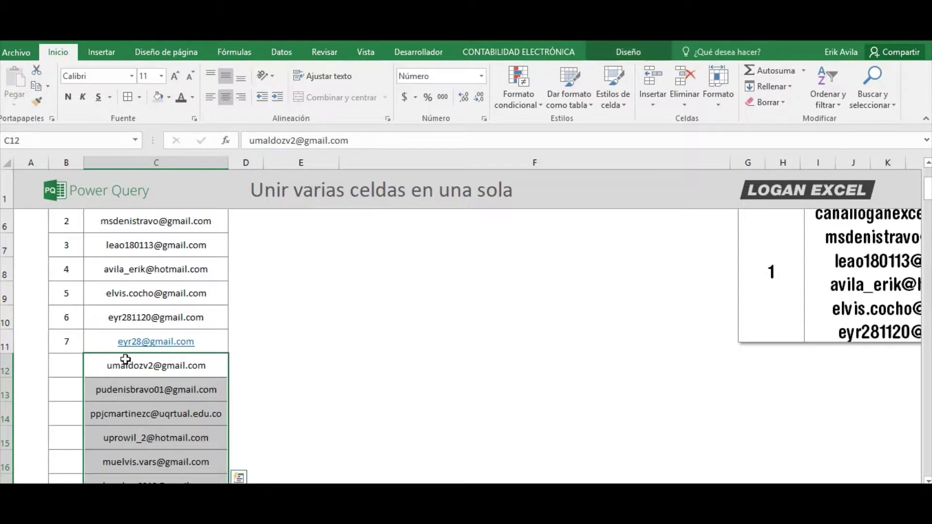
left_click(127, 381)
Fill the numbering down to 107 from entries 6 and 7, checking the list's end
left_click(68, 327)
left_click_drag(83, 329, 80, 352)
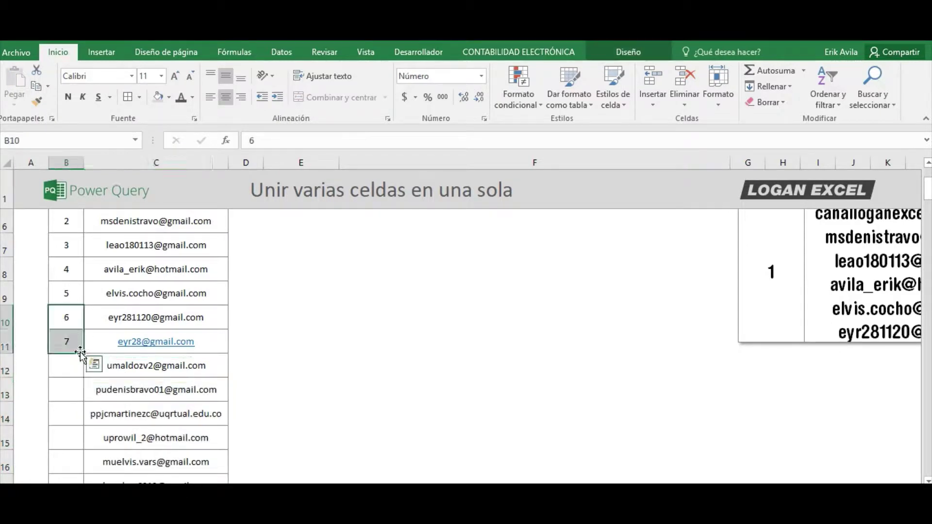
double_click(84, 353)
scroll(108, 387, "down", 3)
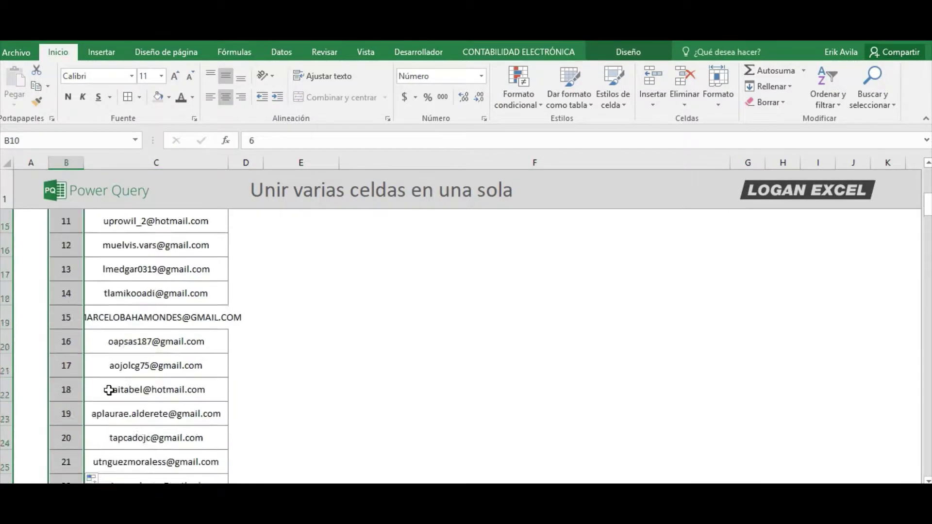
scroll(135, 387, "down", 4)
scroll(150, 382, "down", 5)
scroll(149, 383, "down", 3)
scroll(150, 380, "down", 7)
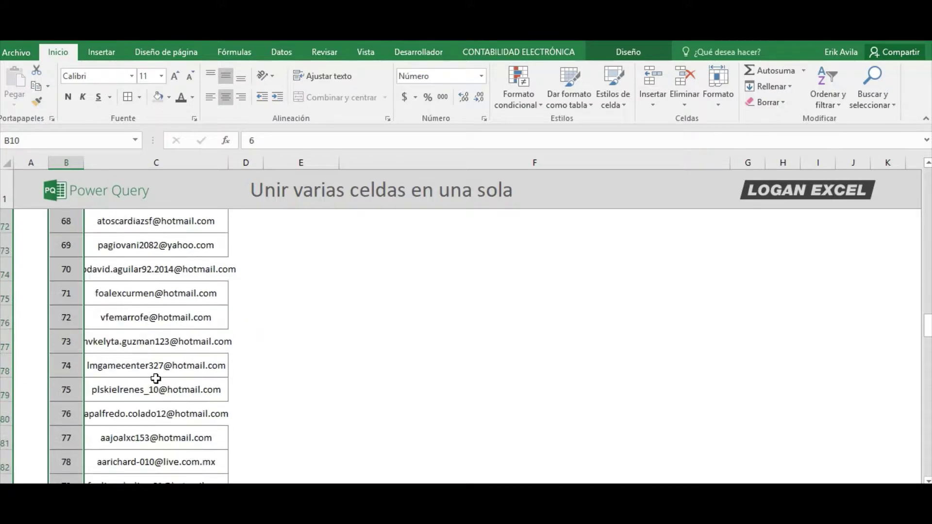
scroll(150, 377, "down", 5)
scroll(156, 377, "down", 4)
left_click(187, 293)
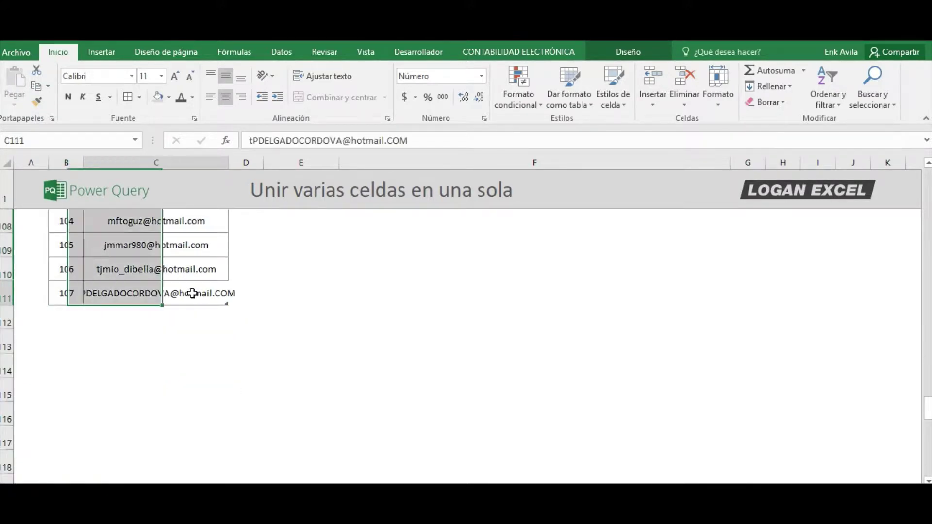
scroll(297, 347, "up", 7)
scroll(305, 344, "up", 7)
scroll(311, 341, "up", 7)
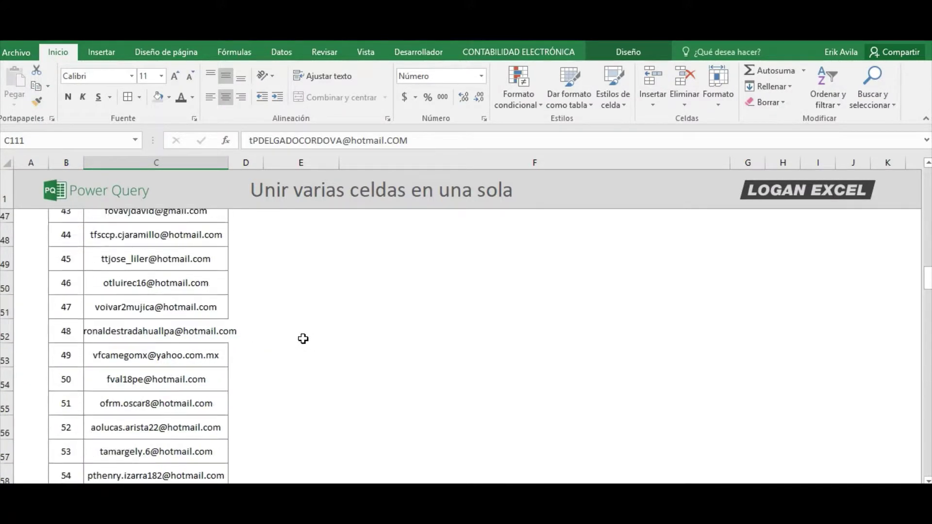
scroll(302, 337, "up", 9)
scroll(260, 300, "up", 6)
Widen the email column slightly and refresh the query from F5 with all new emails
left_click_drag(229, 162, 238, 161)
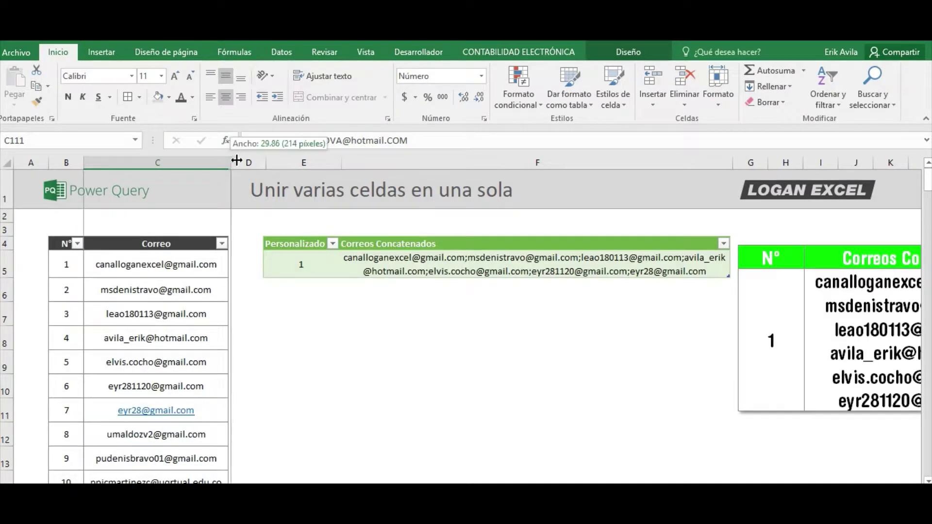
left_click(343, 333)
left_click(461, 272)
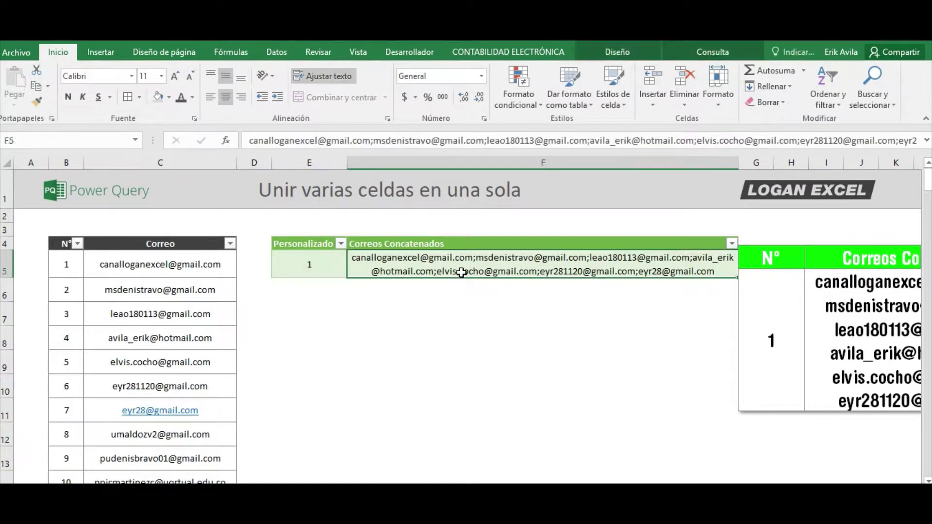
right_click(470, 269)
left_click(493, 290)
Widen column F so the long joined email list wraps wider, and review it
scroll(453, 336, "down", 1)
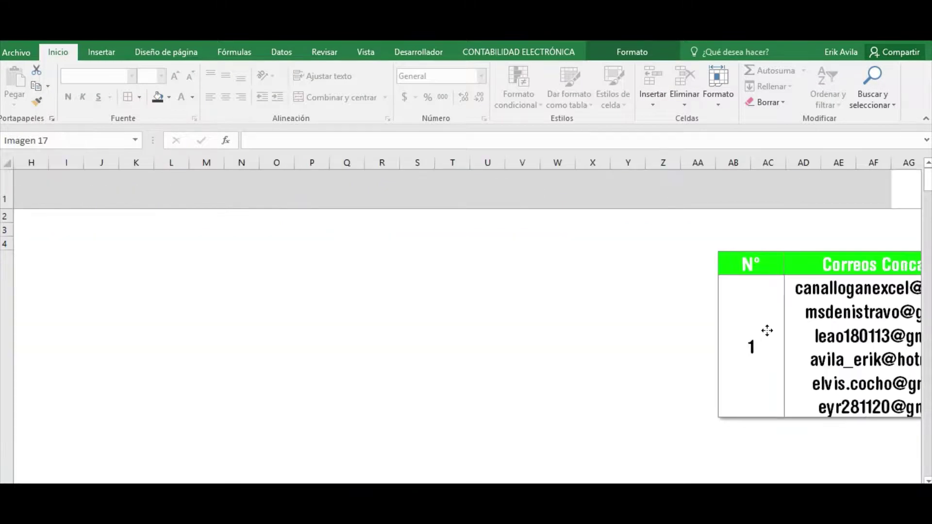
mouse_move(799, 329)
left_mouse_down()
mouse_move(456, 396)
mouse_move(461, 380)
left_mouse_up()
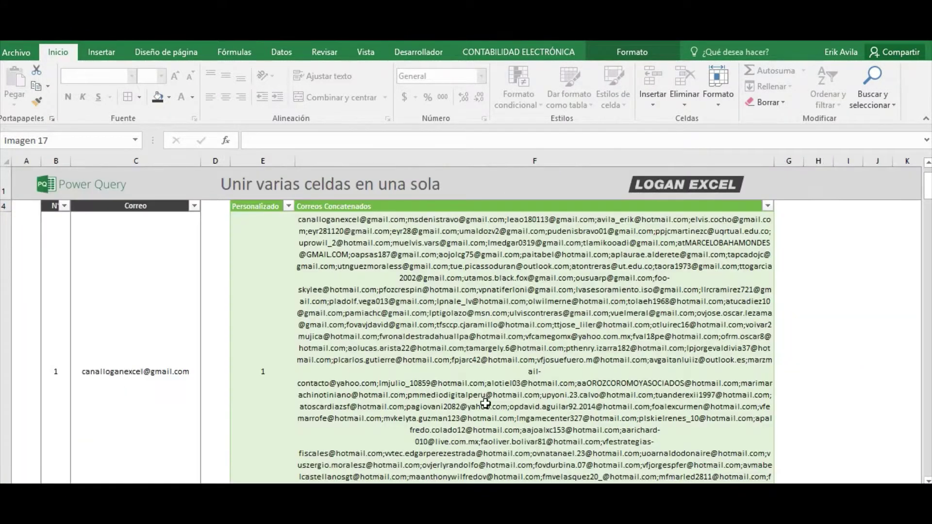
left_click(483, 402)
scroll(411, 347, "down", 1)
scroll(412, 348, "up", 2)
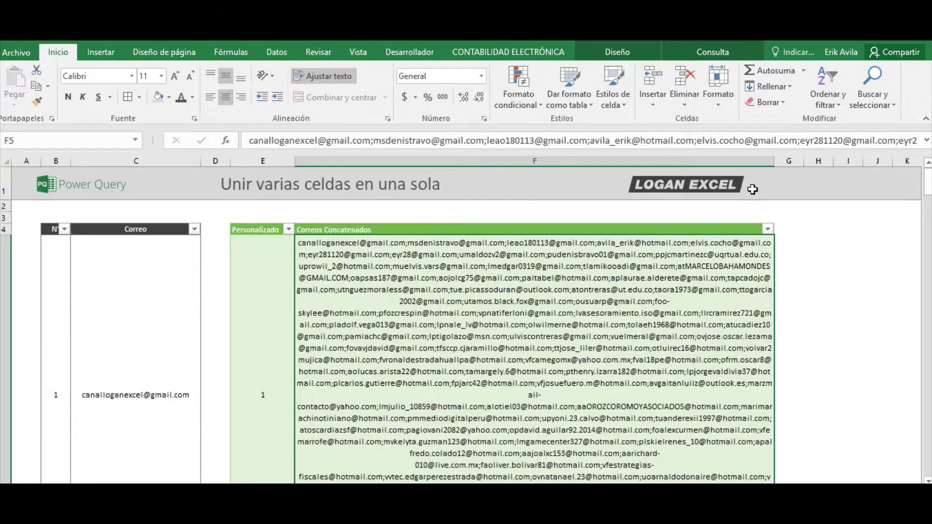
left_click_drag(775, 164, 854, 161)
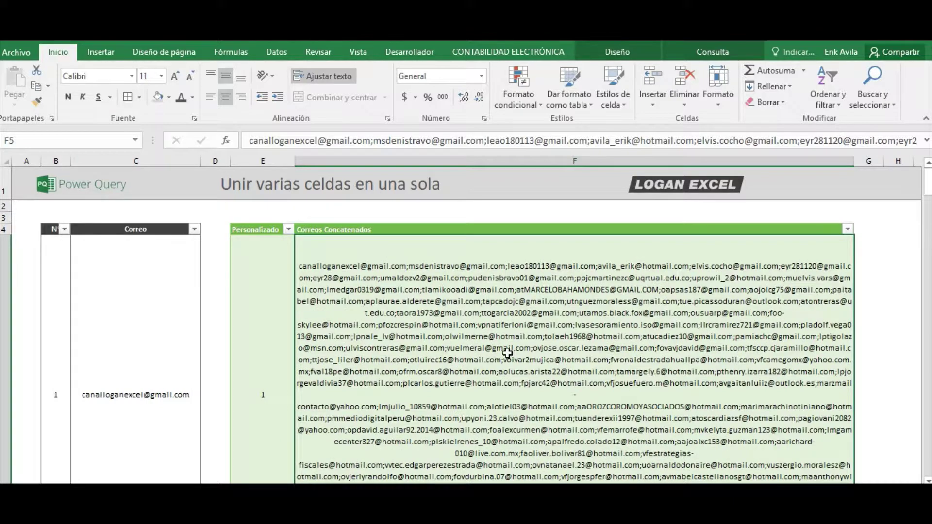
scroll(507, 353, "down", 1)
scroll(505, 355, "down", 1)
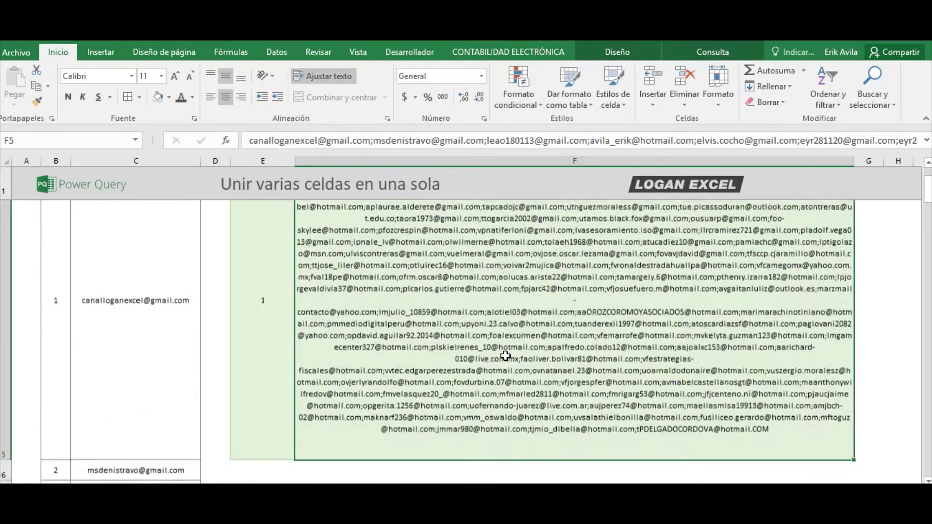
scroll(505, 355, "up", 1)
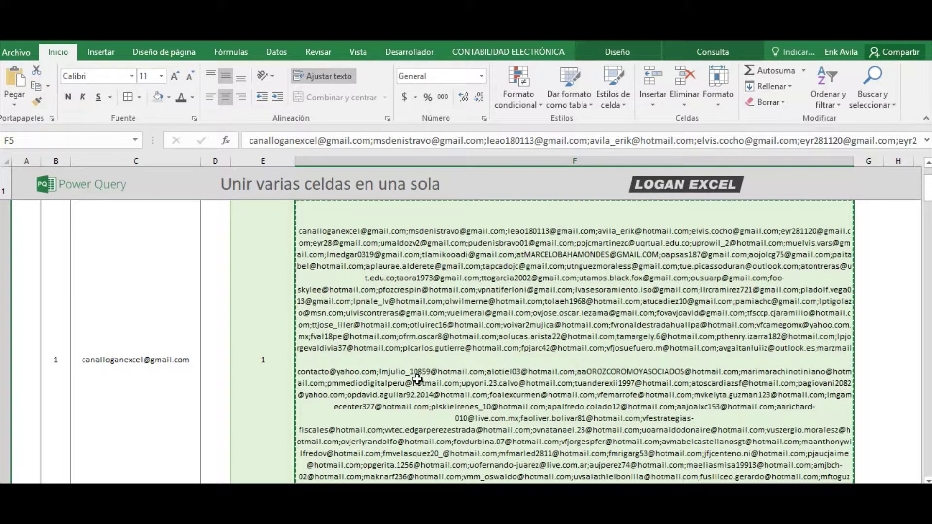
scroll(417, 379, "up", 1)
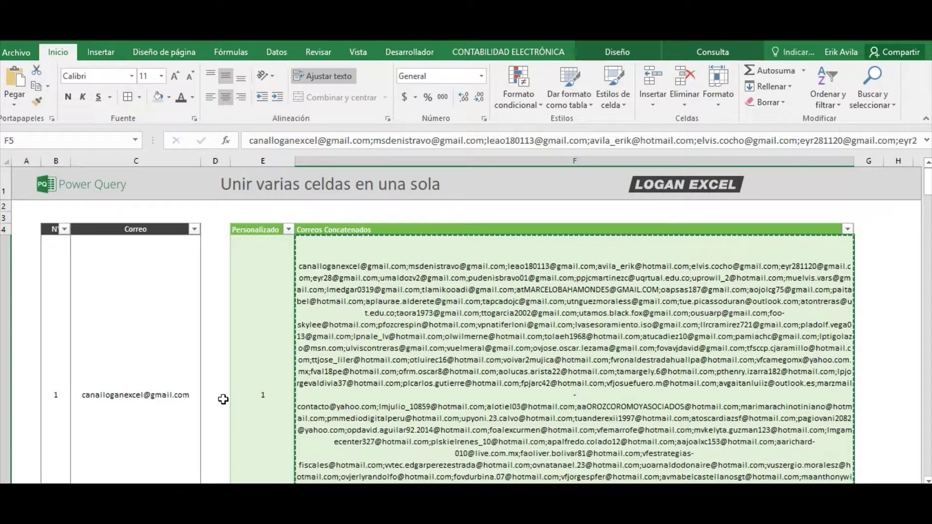
Unwrap F5, look over the Correo emails, then wrap F5 again to show the full email list
left_click(321, 75)
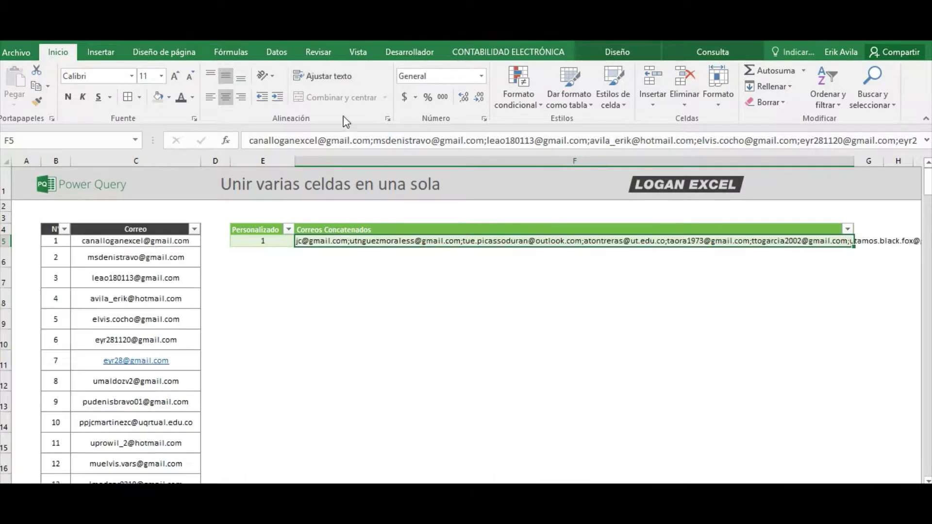
left_click(332, 274)
left_click(176, 300)
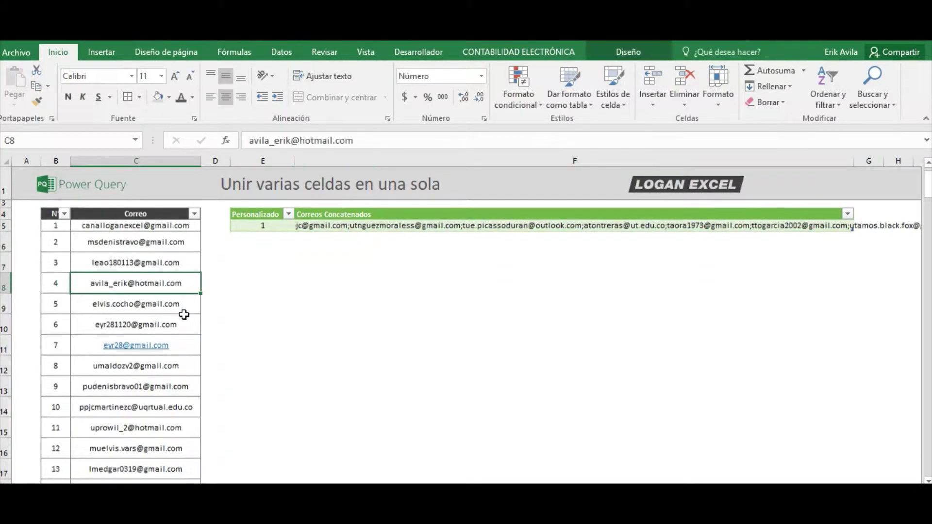
scroll(183, 315, "down", 2)
scroll(184, 328, "down", 4)
scroll(185, 328, "up", 5)
scroll(214, 315, "up", 1)
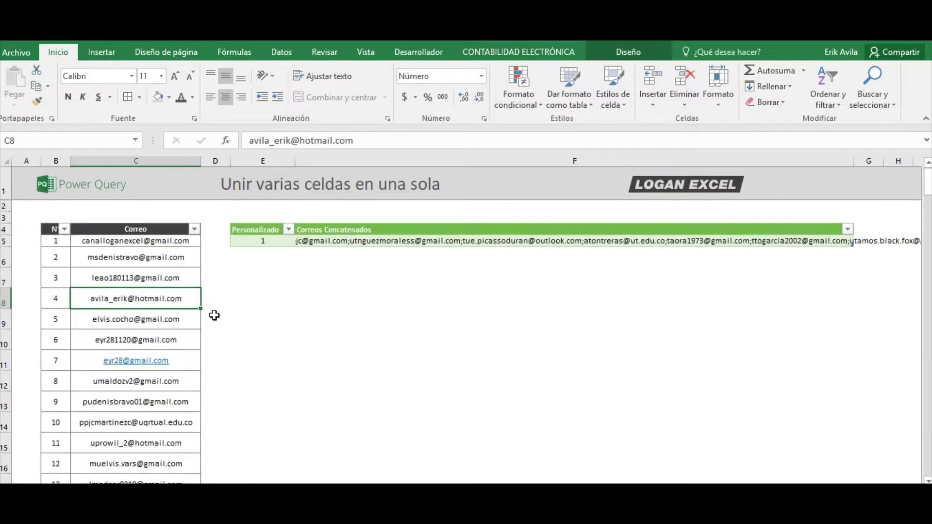
left_click(360, 242)
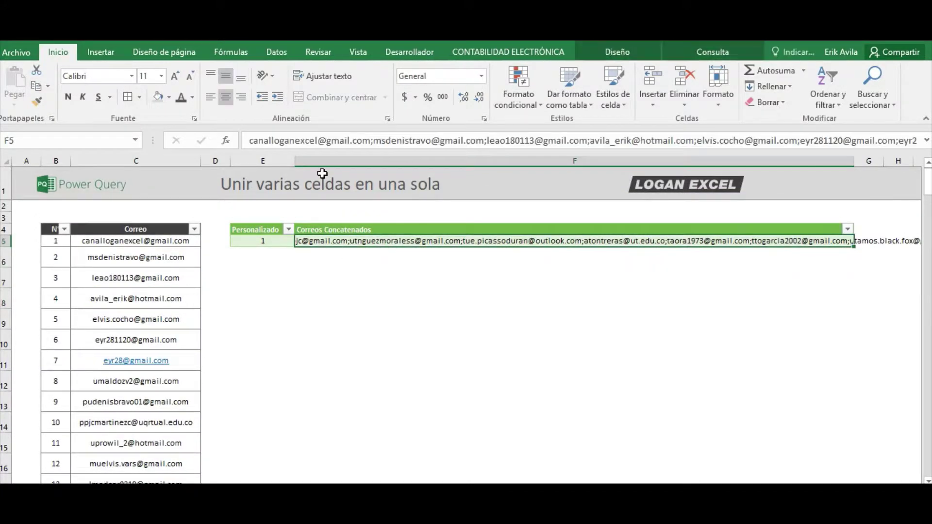
left_click(316, 76)
scroll(448, 339, "down", 2)
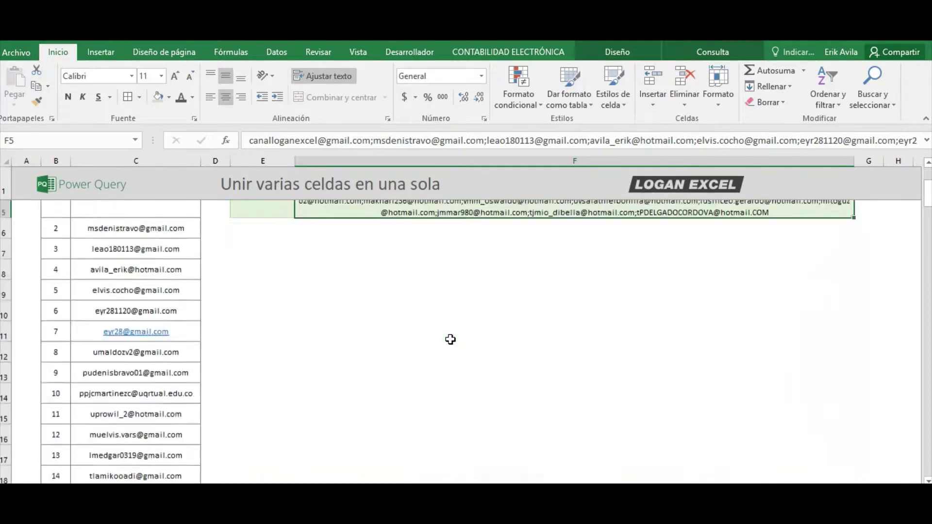
scroll(448, 338, "up", 2)
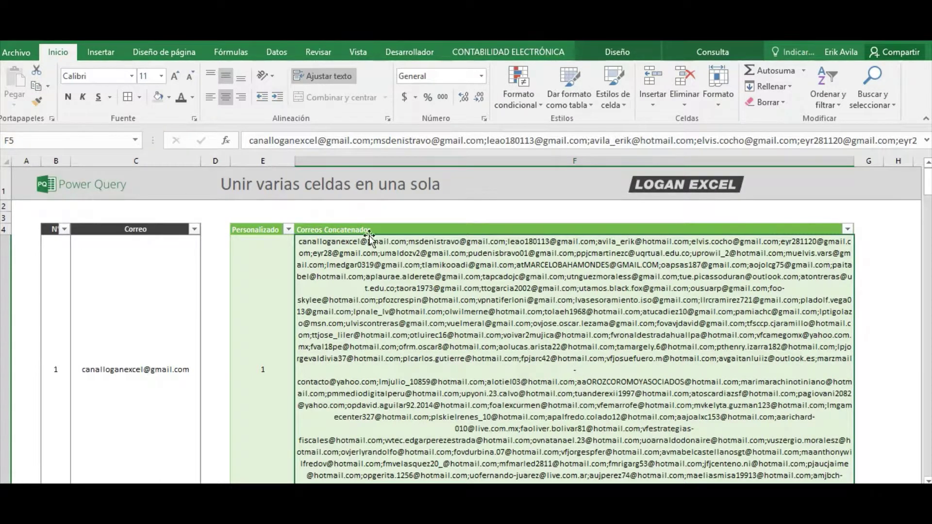
Toggle Ajustar texto off and back on for F5, confirming the semicolon-joined emails display fully
left_click(323, 76)
left_click(276, 307)
scroll(277, 307, "down", 2)
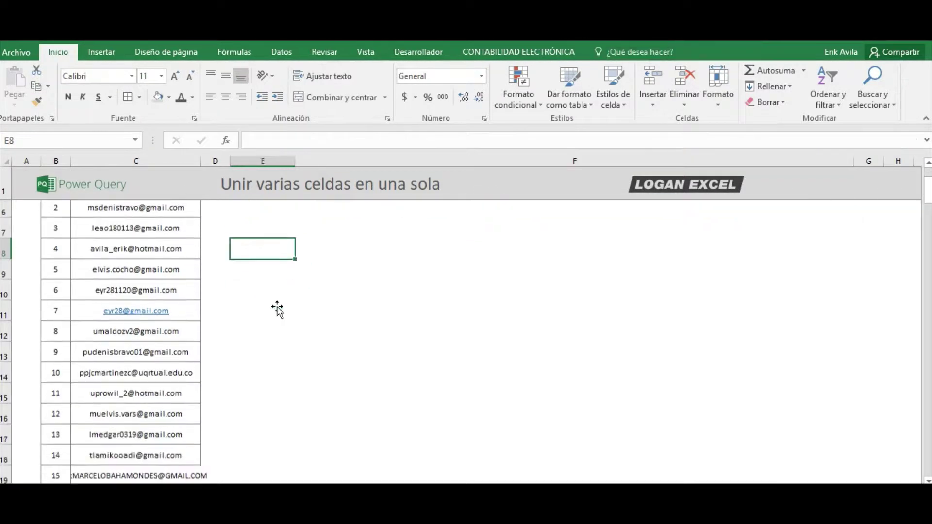
scroll(277, 308, "down", 3)
scroll(276, 308, "up", 4)
scroll(277, 309, "up", 1)
left_click(339, 244)
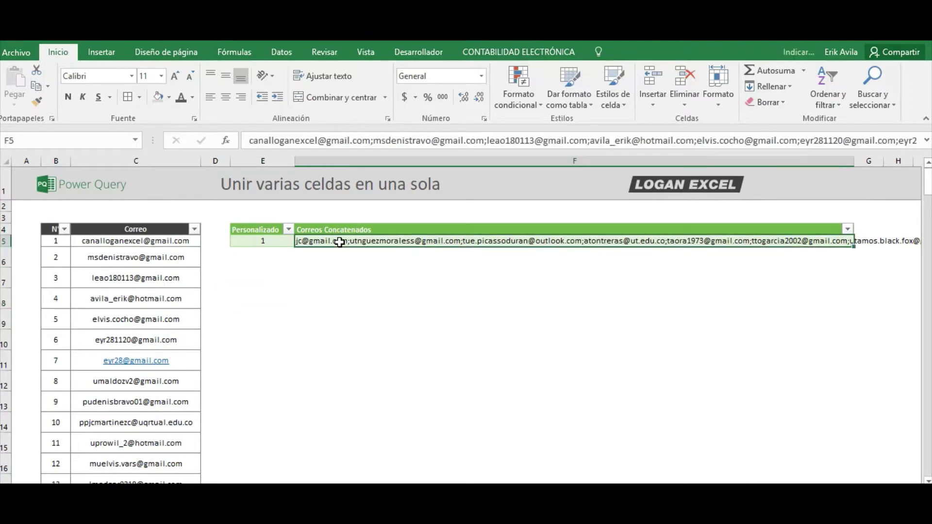
left_click(333, 77)
scroll(383, 320, "down", 1)
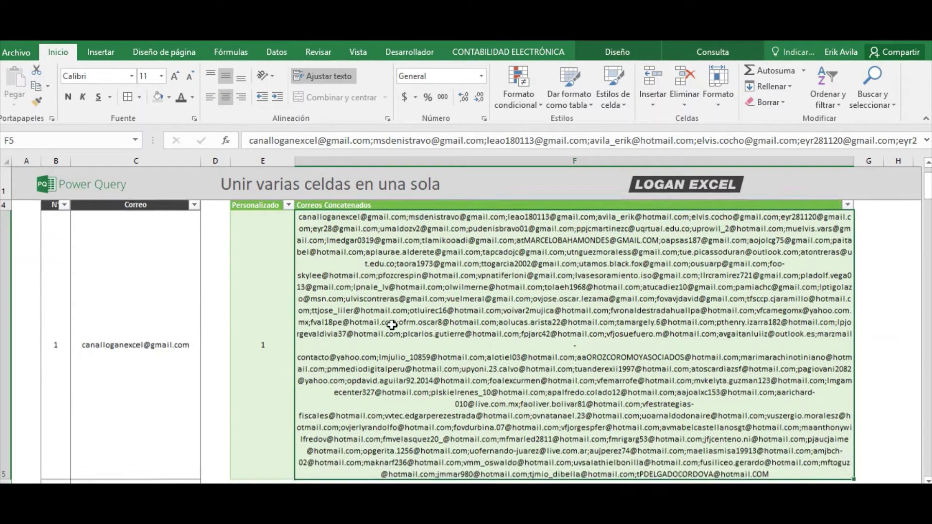
scroll(388, 322, "down", 1)
scroll(392, 323, "down", 1)
scroll(392, 325, "up", 2)
scroll(392, 325, "up", 1)
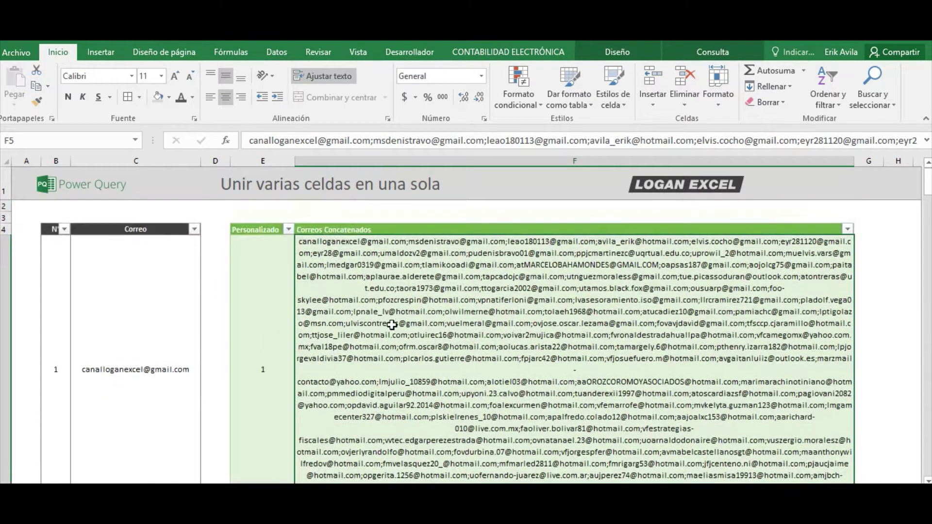
Reselect F5 and bring up the Consulta query tools for the joined-emails table
left_click(227, 288)
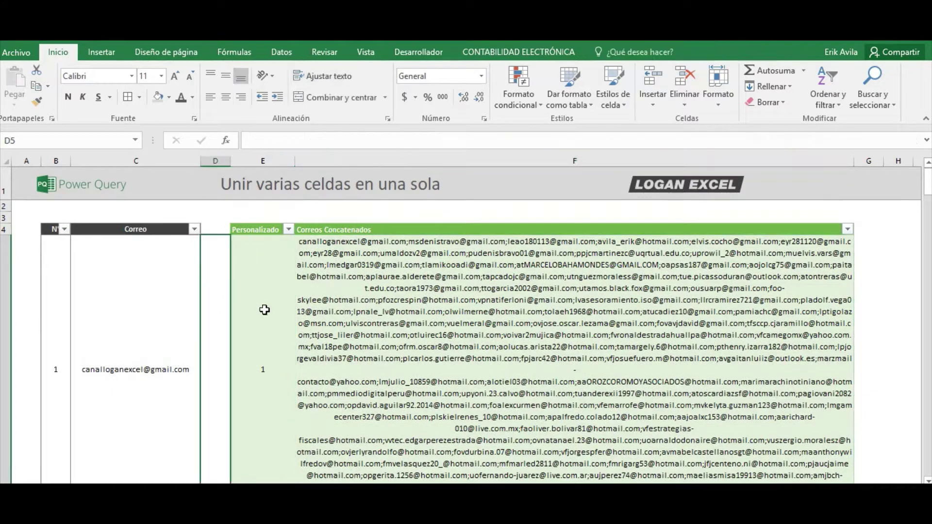
left_click(188, 343)
left_click(343, 340)
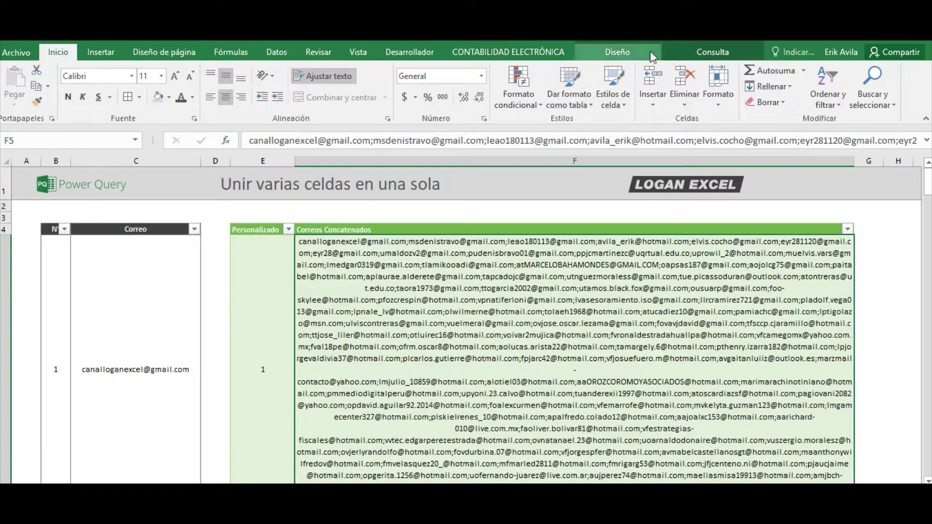
left_click(703, 53)
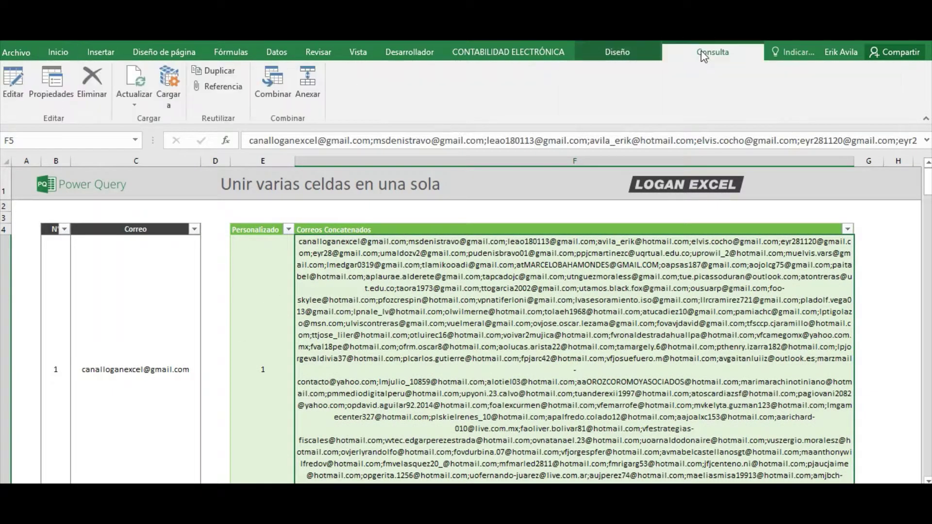
Edit the query in Power Query, widening the Correos Concatenados column and previewing the joined value
left_click(19, 92)
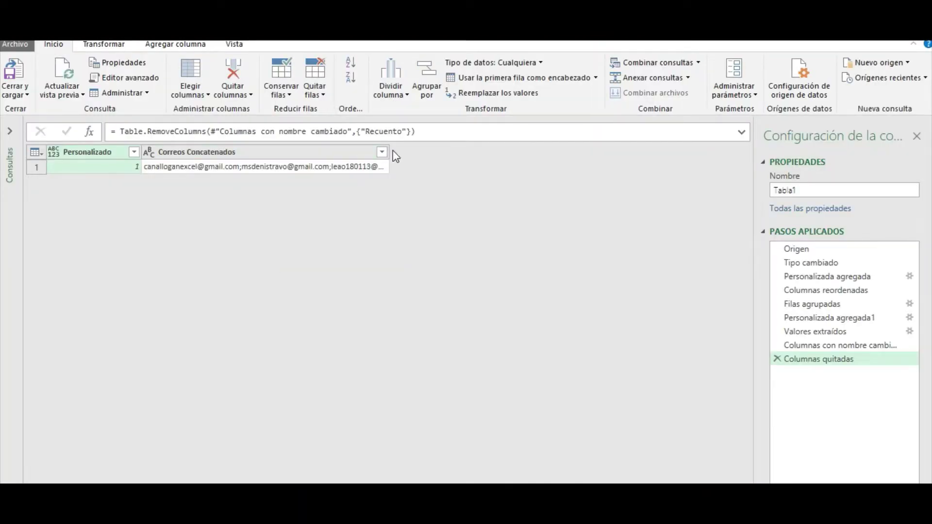
left_click_drag(389, 152, 575, 174)
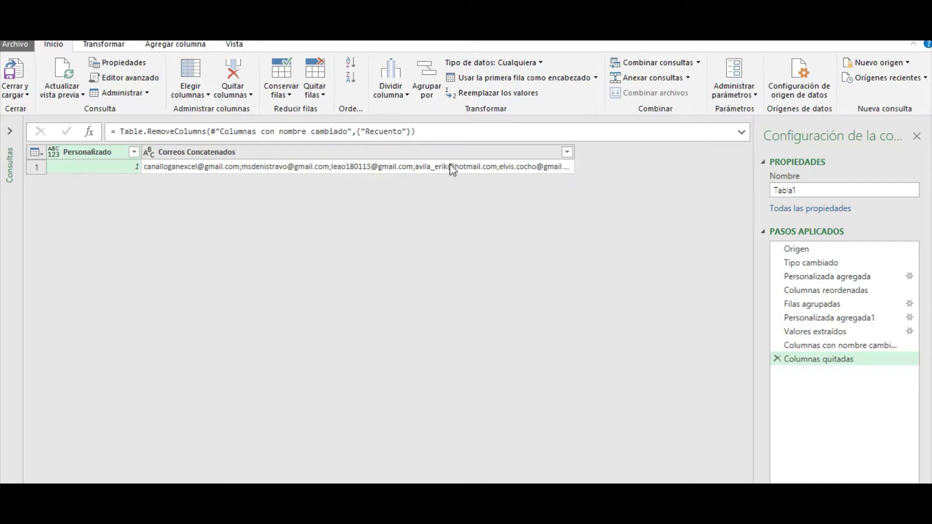
left_click(452, 167)
scroll(454, 446, "down", 1)
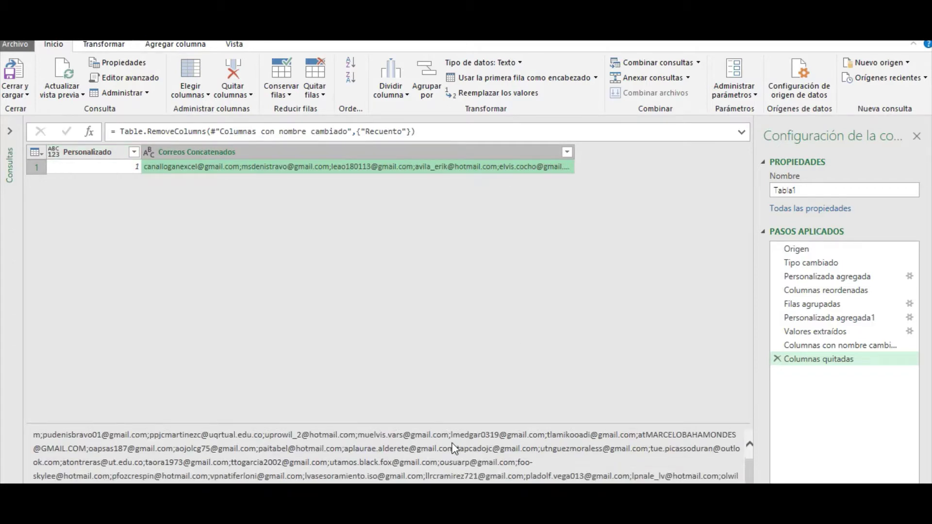
scroll(454, 445, "up", 1)
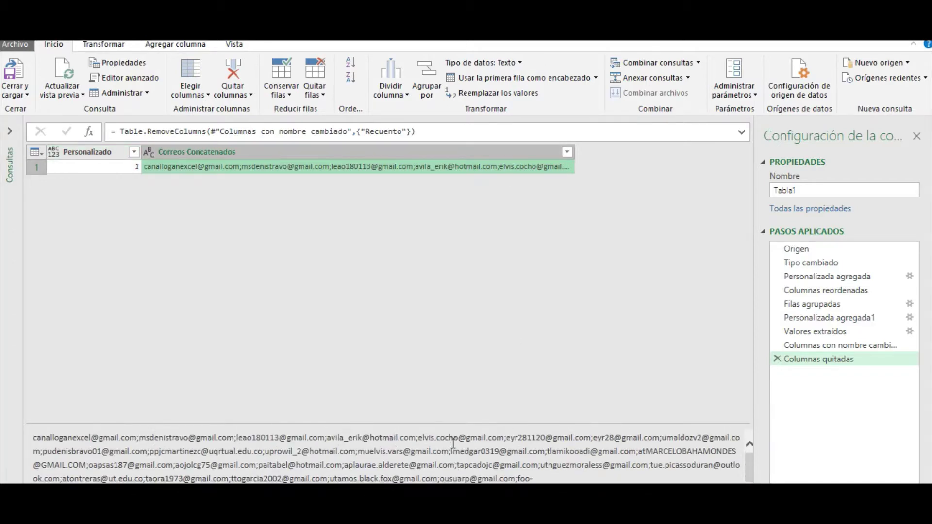
Load the query back with Cerrar y cargar, then scroll down toward the Redes Sociales section
left_click(27, 94)
left_click(21, 104)
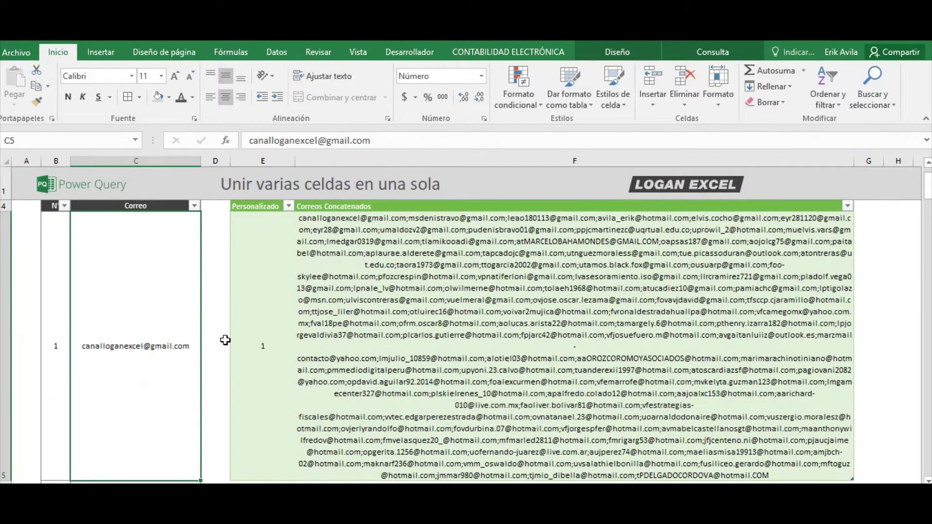
scroll(224, 340, "up", 1)
left_click(358, 360)
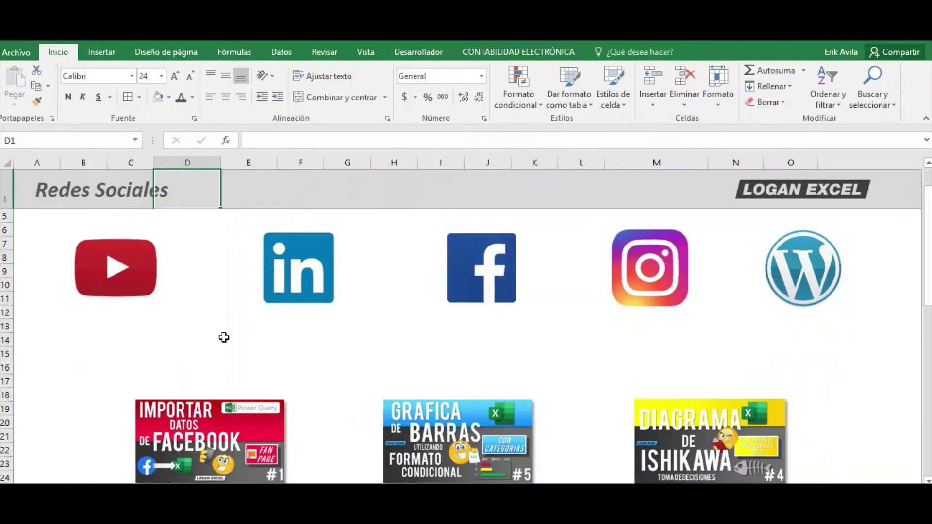
scroll(228, 337, "down", 1)
scroll(252, 340, "down", 1)
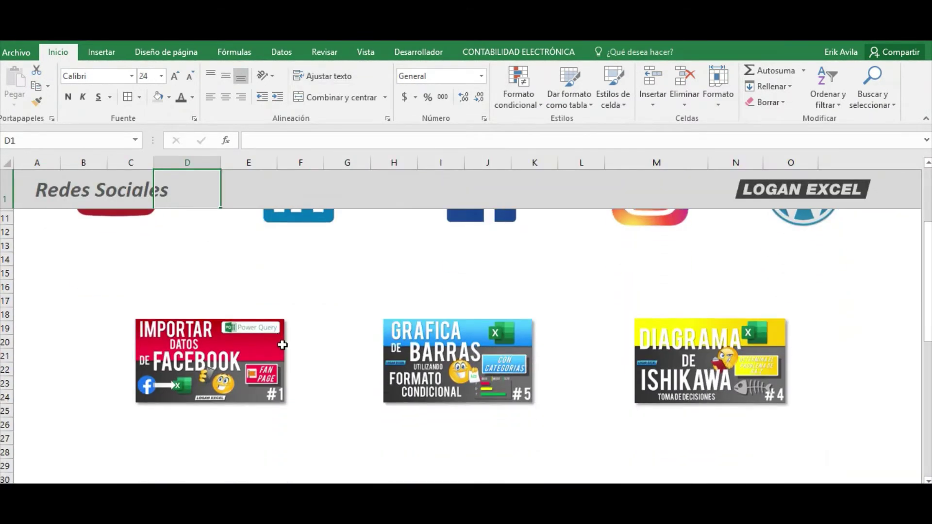